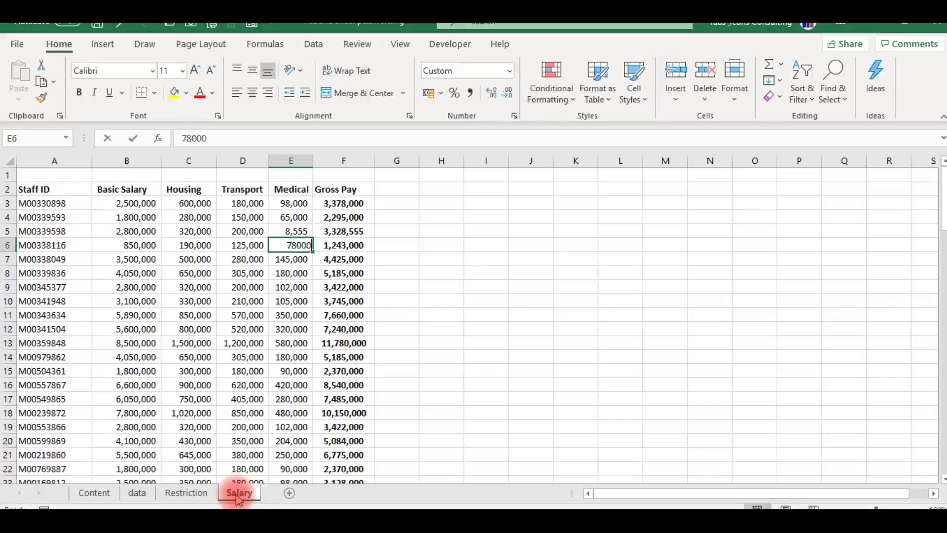
- Enter 854,000 as the Medical amount in cell E6 of the Salary sheet
text(854)
key(Return)
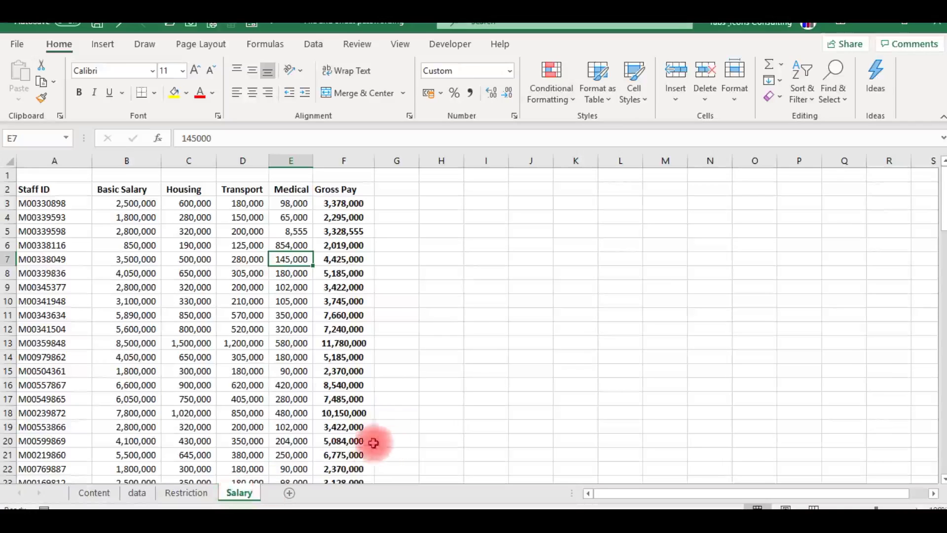
click(486, 342)
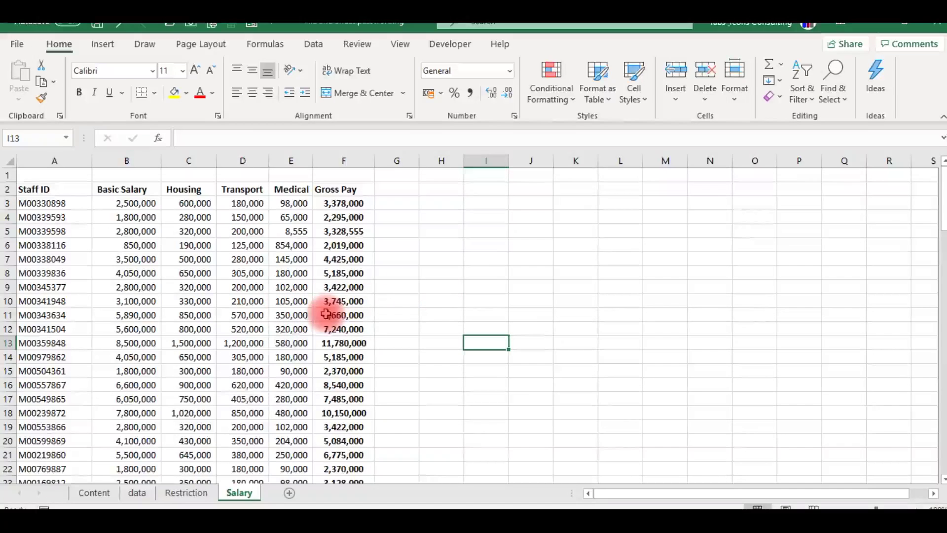
- Look through the Restriction and data sheets, then return to Salary
click(185, 493)
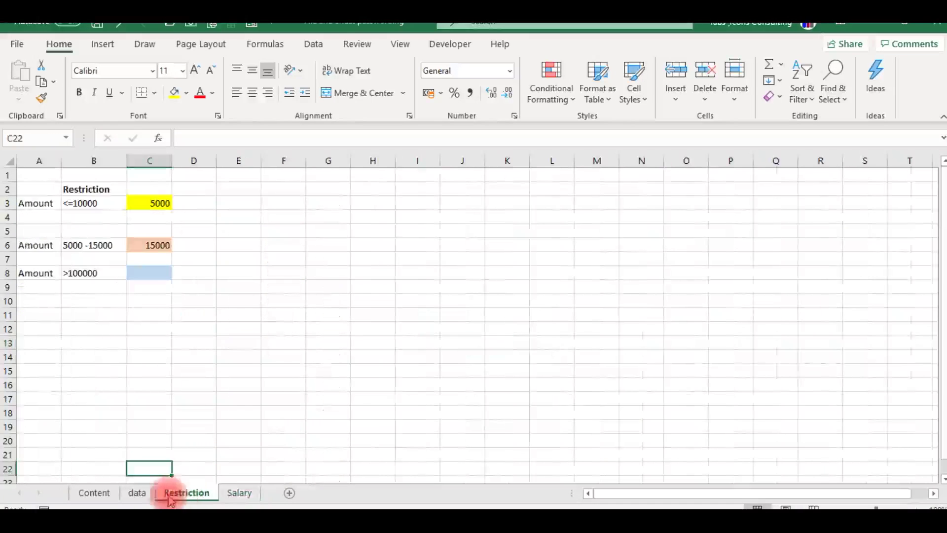
click(137, 493)
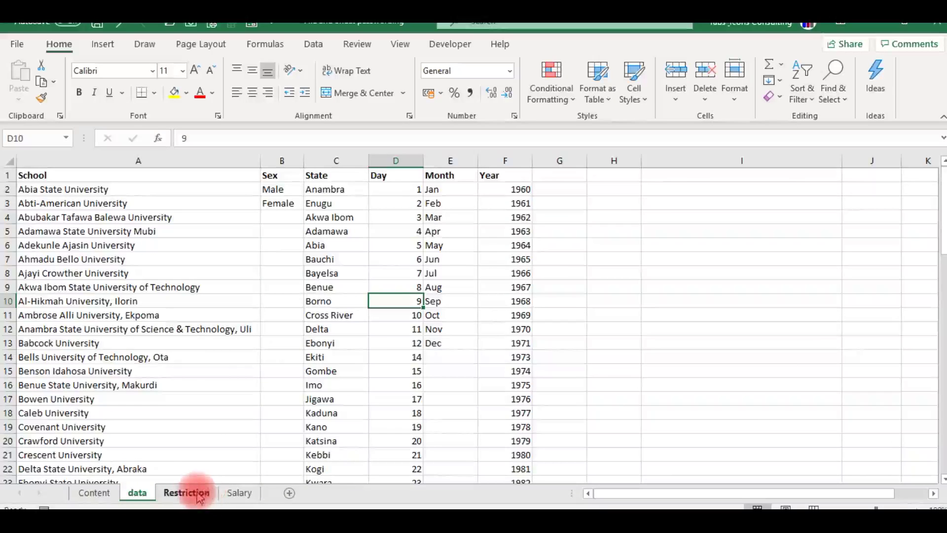
click(207, 495)
click(235, 495)
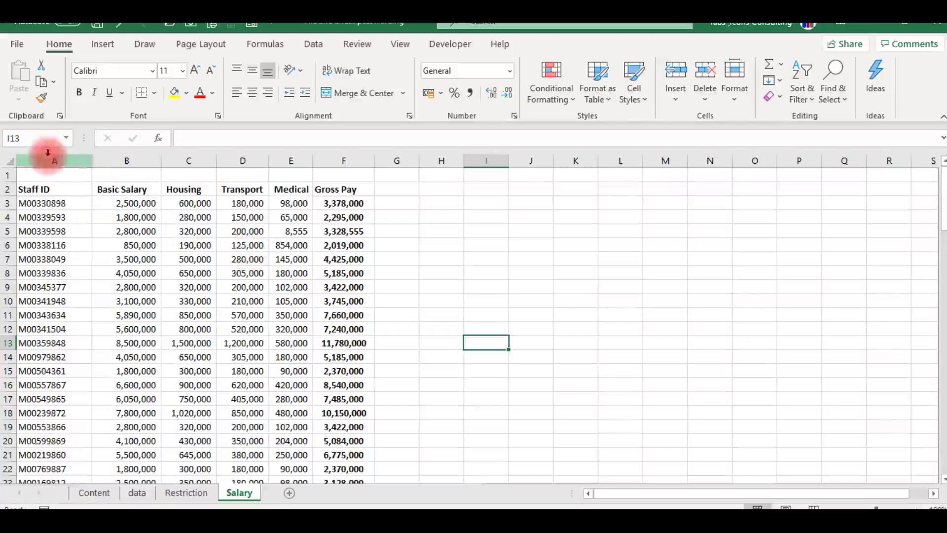
click(19, 45)
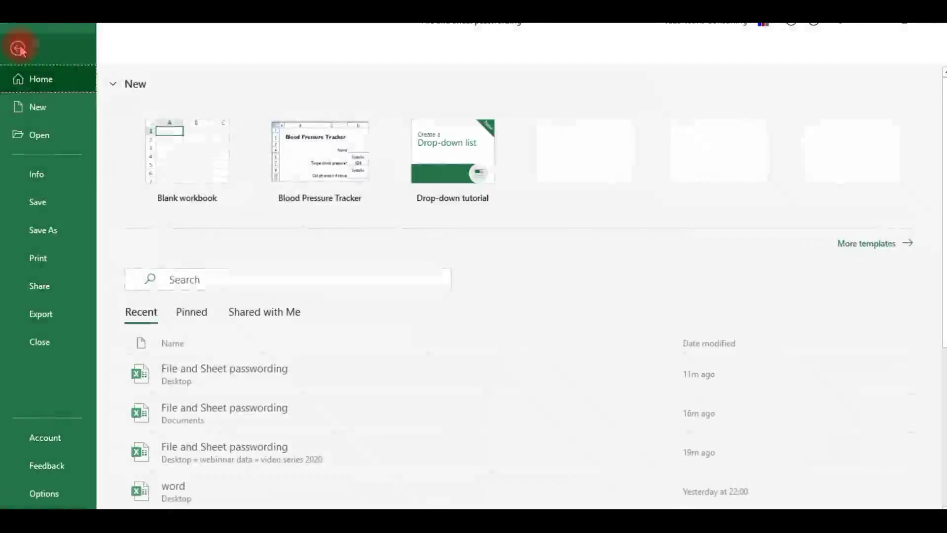
click(45, 179)
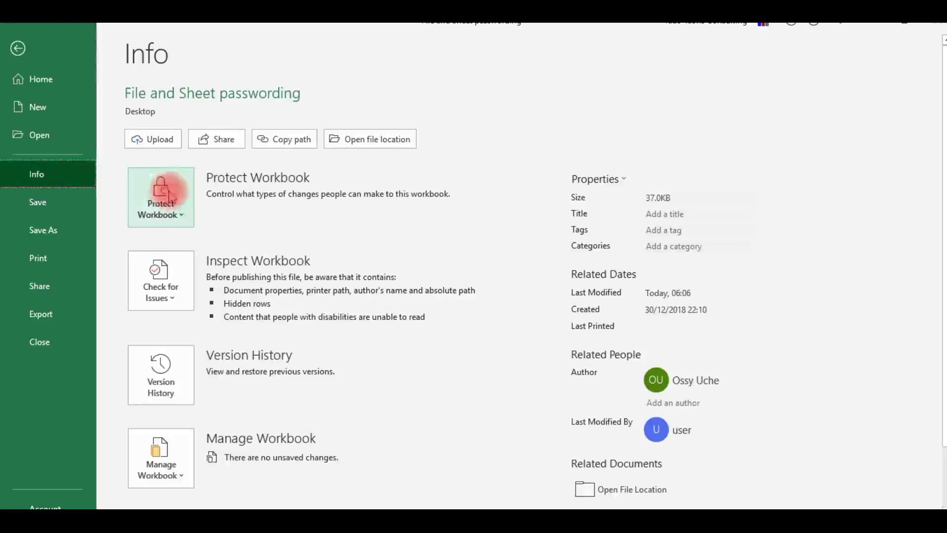
click(184, 221)
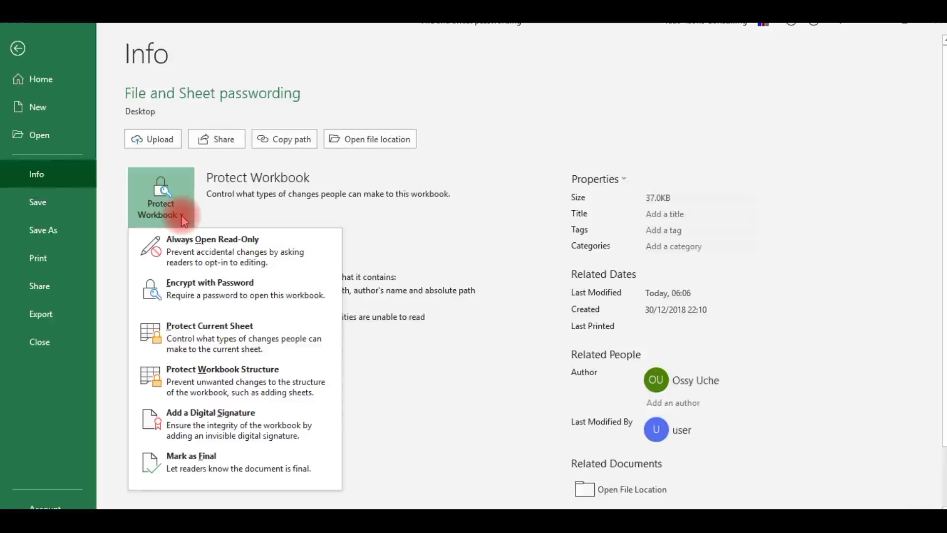
click(200, 340)
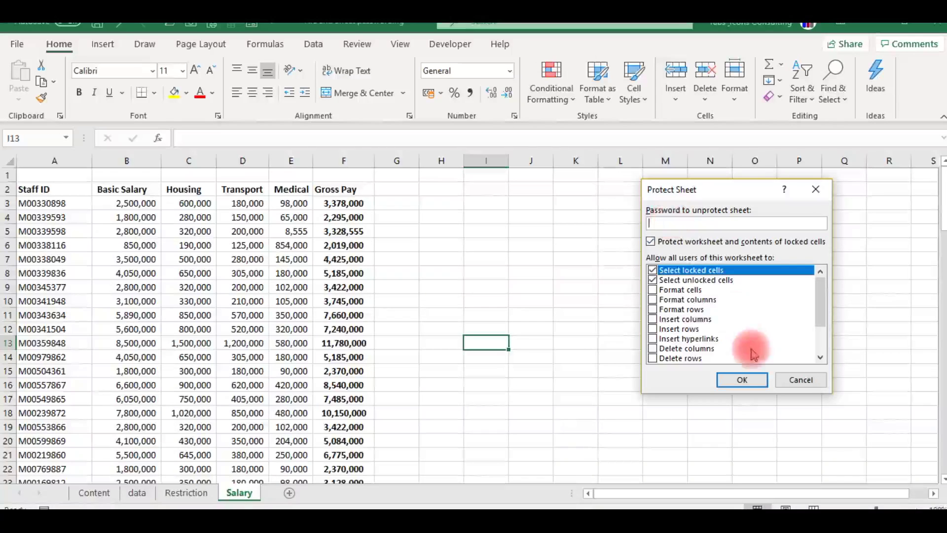
click(800, 380)
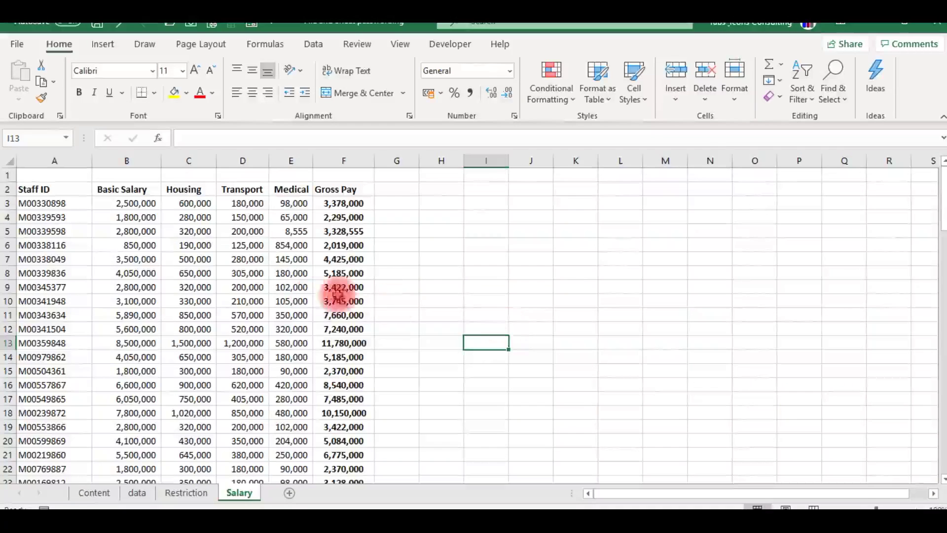
click(415, 275)
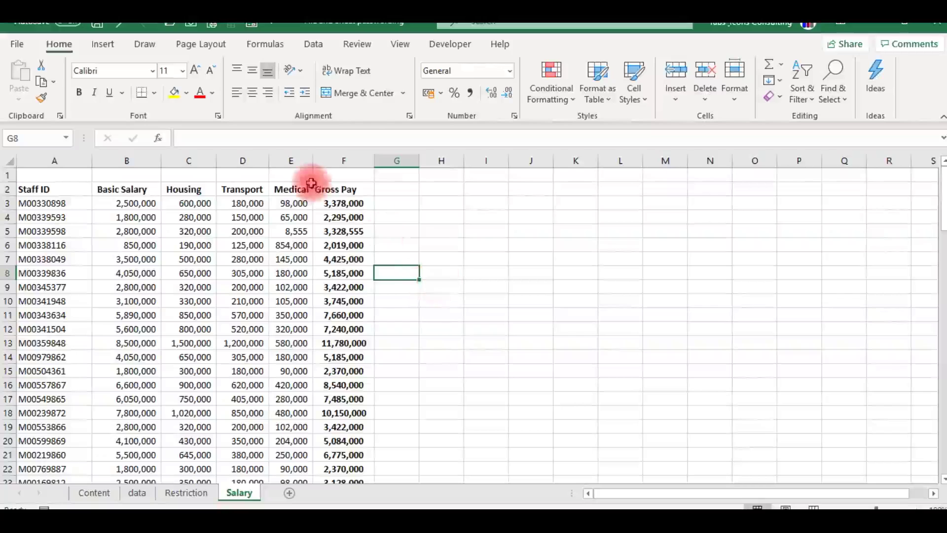
- Protect the Salary sheet with a password from the Review tab, confirming it when re-prompted
click(357, 46)
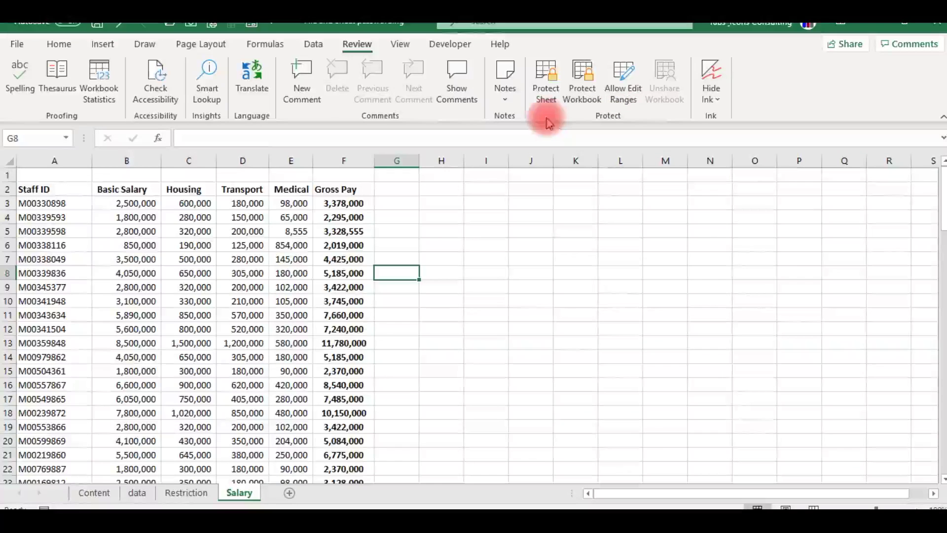
click(545, 93)
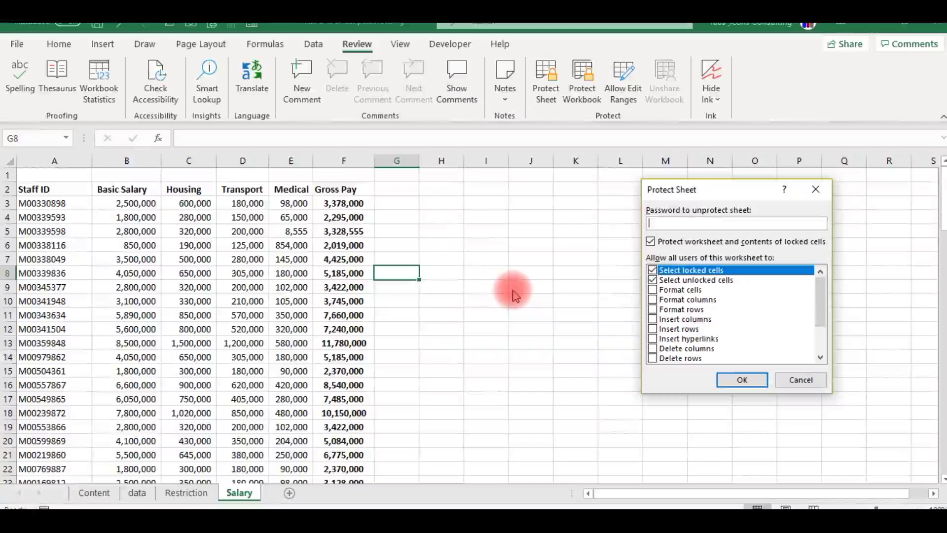
text(1)
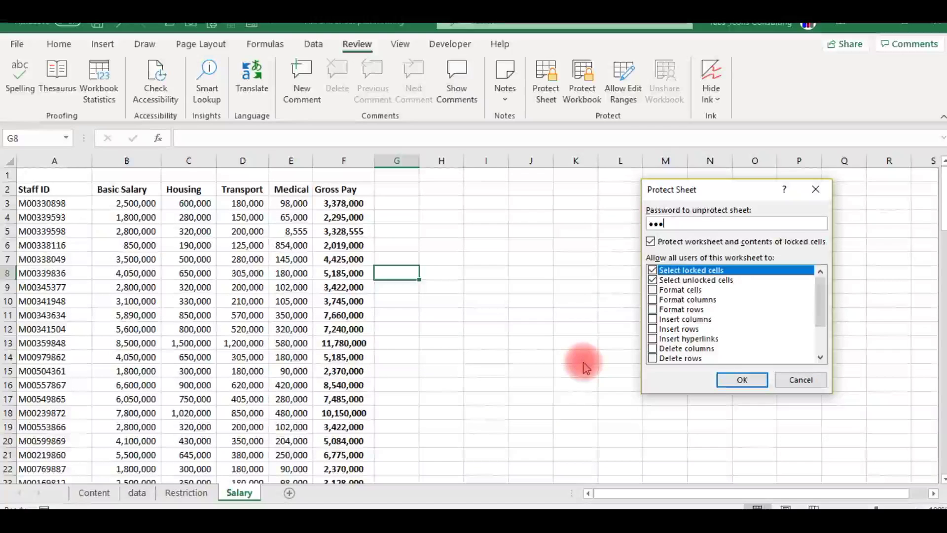
click(742, 380)
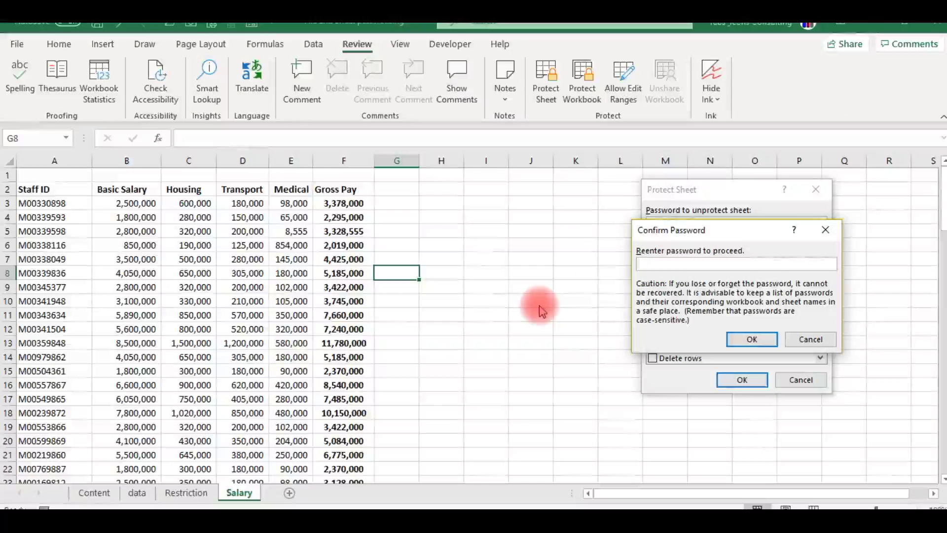
text(•)
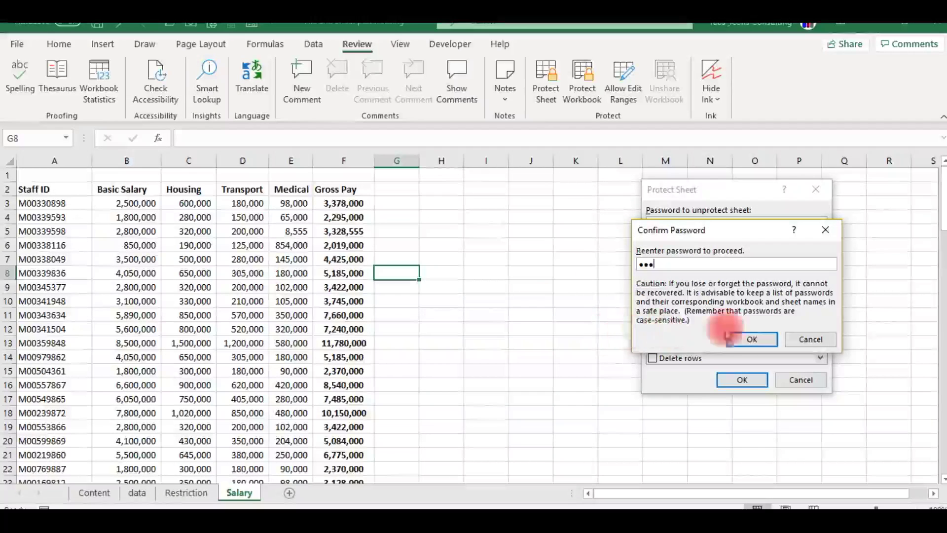
click(760, 340)
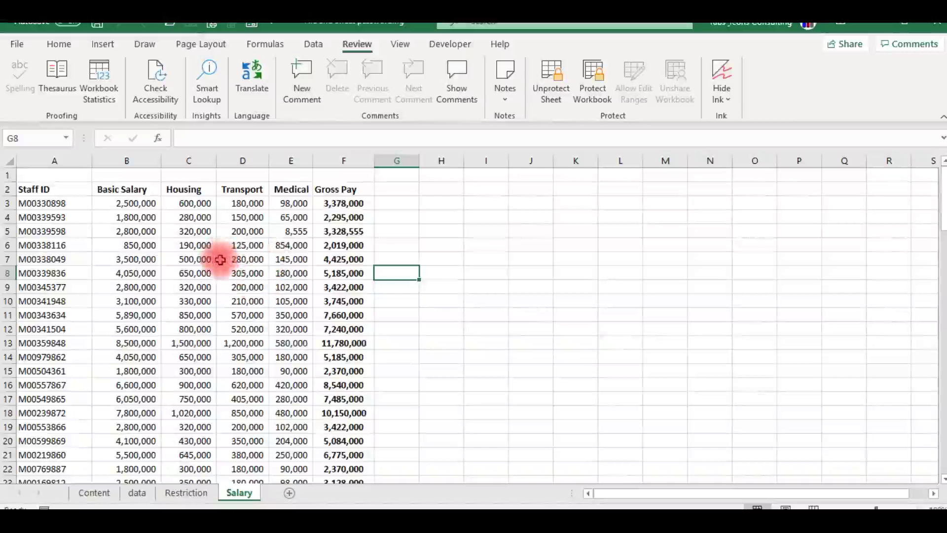
- Try editing a Medical value on the protected Salary sheet and dismiss the warnings
double_click(297, 364)
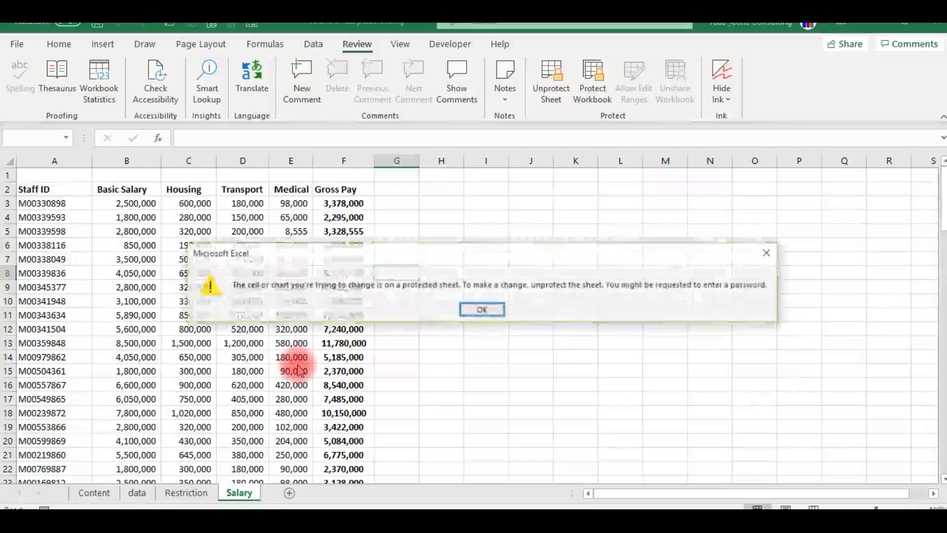
key(Escape)
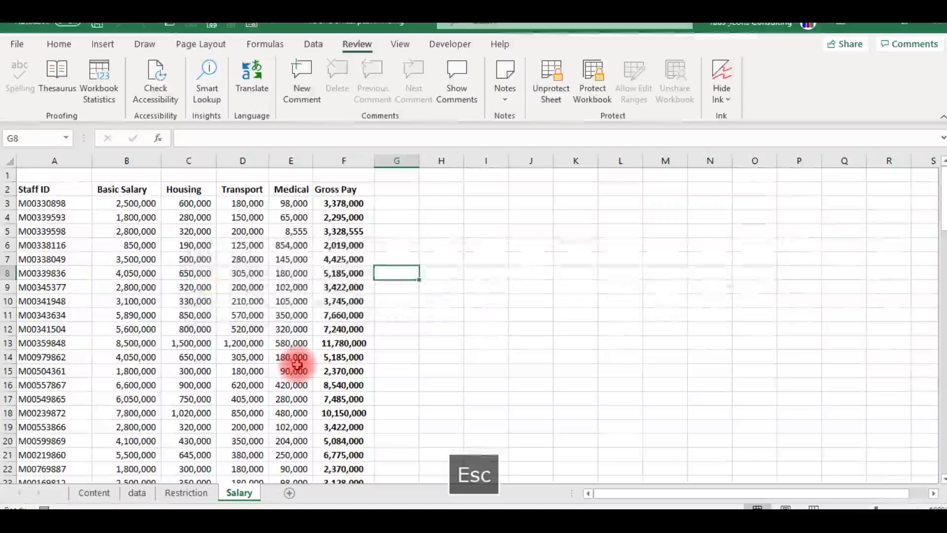
double_click(296, 364)
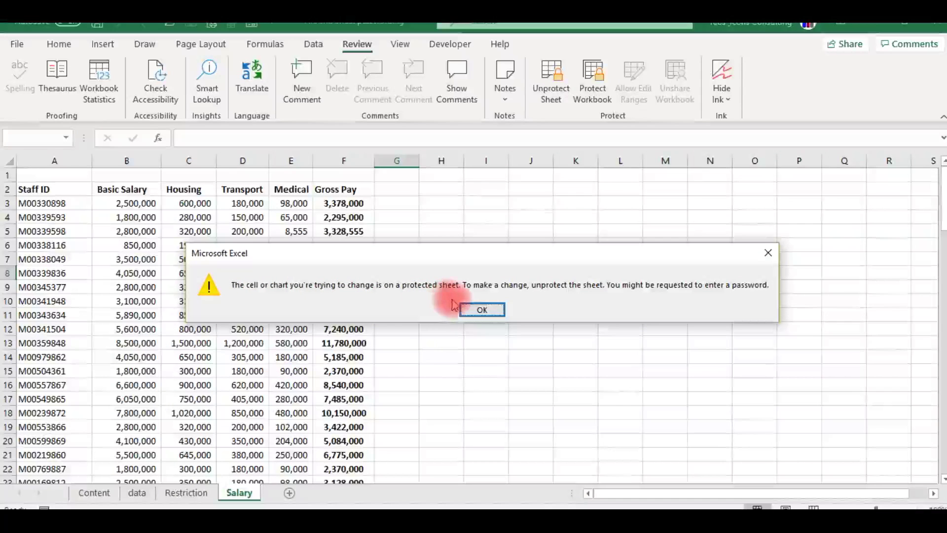
click(496, 311)
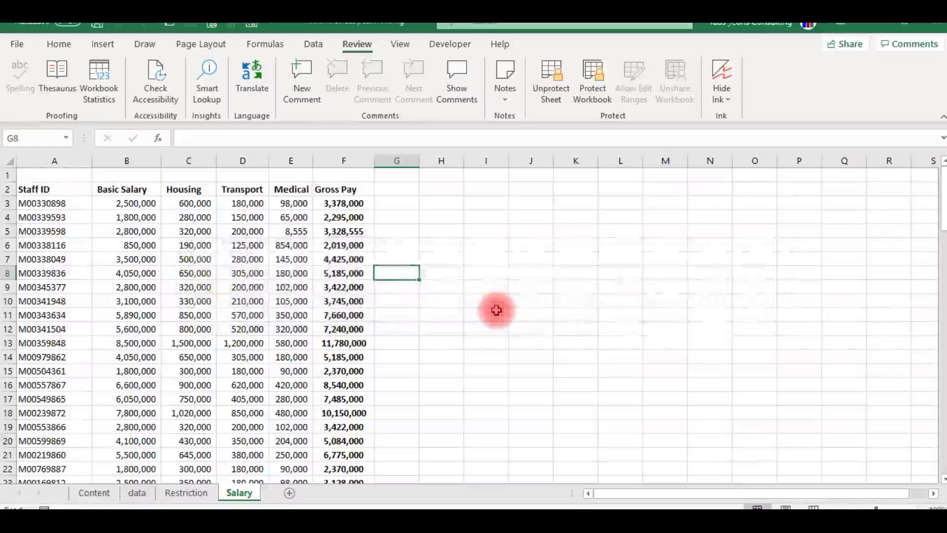
- Test that the Restriction sheet is editable by typing 'ghjjk' into cell G12
click(190, 493)
click(319, 330)
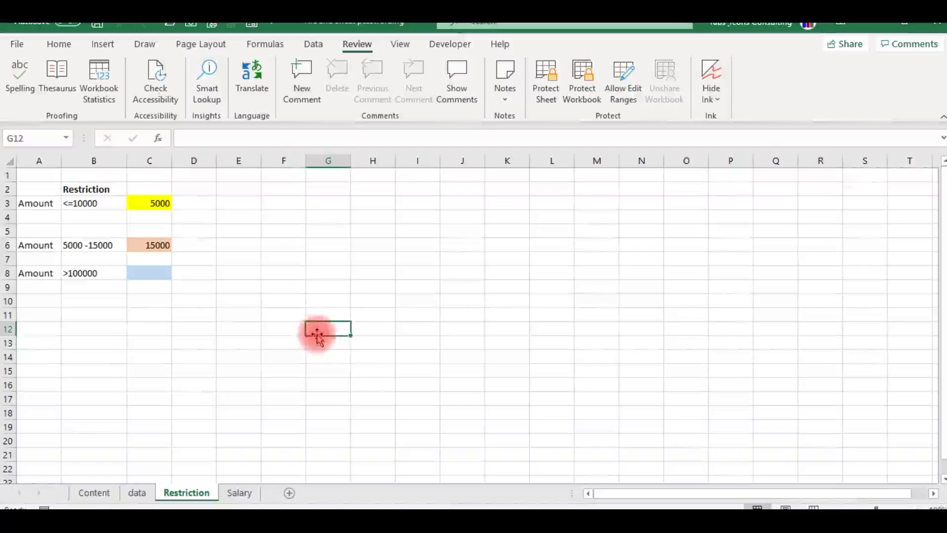
text(ghjjkjk)
key(Return)
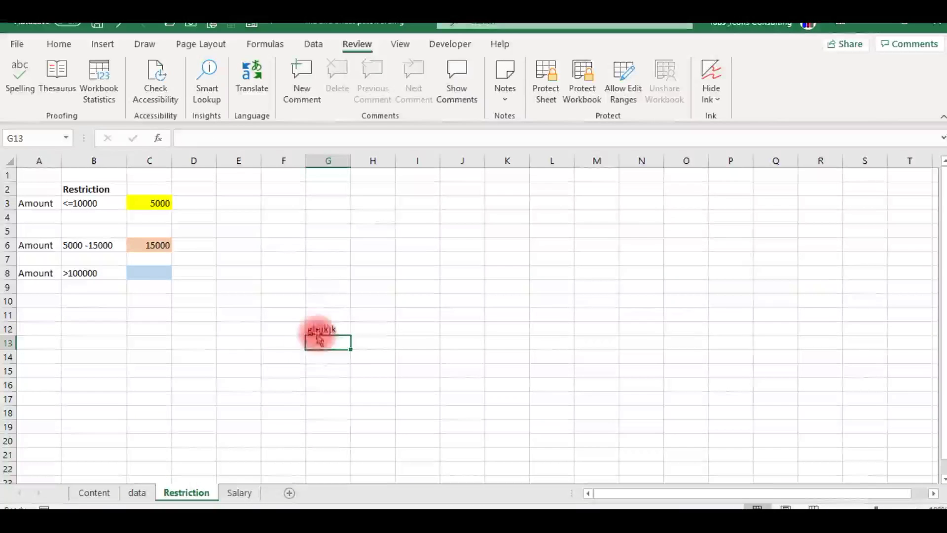
- On the data sheet, change the year in F4 from 1962 to 952
click(139, 493)
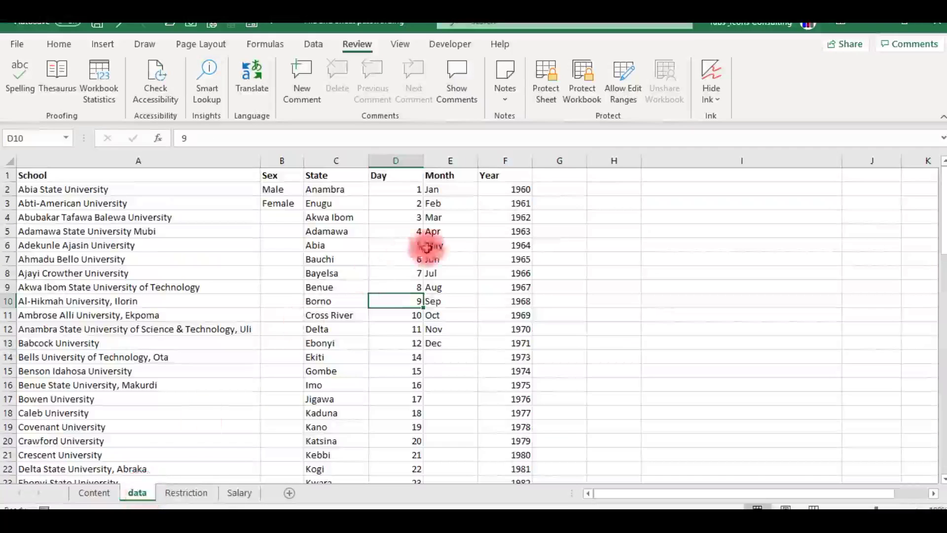
click(529, 220)
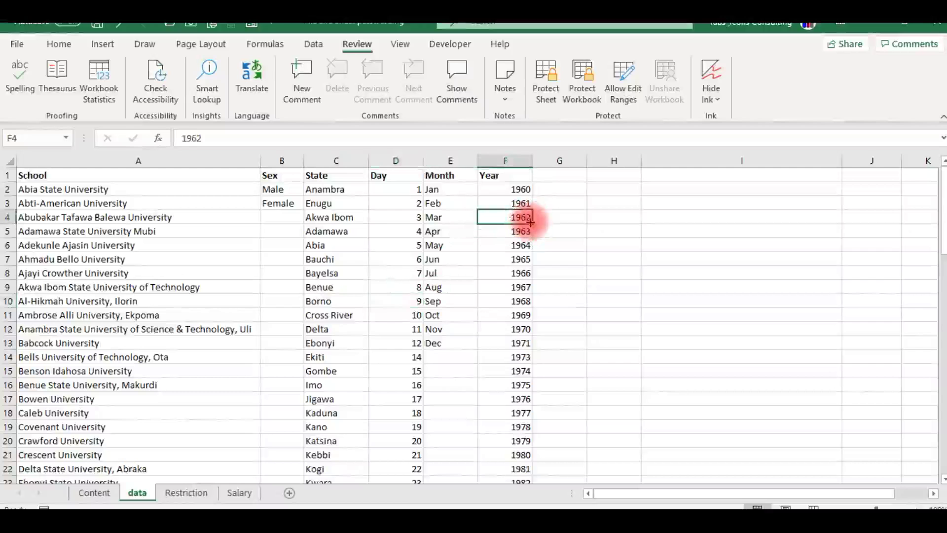
text(952)
key(Return)
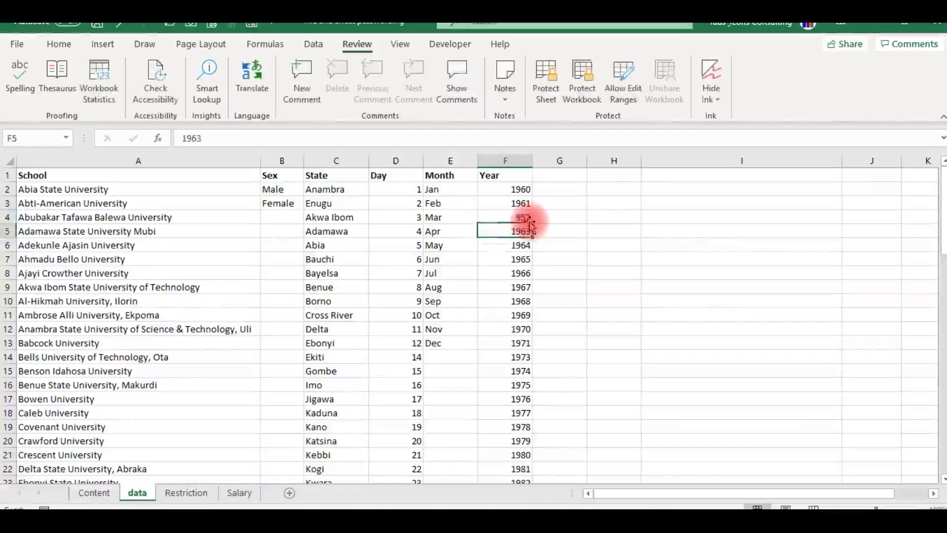
click(414, 287)
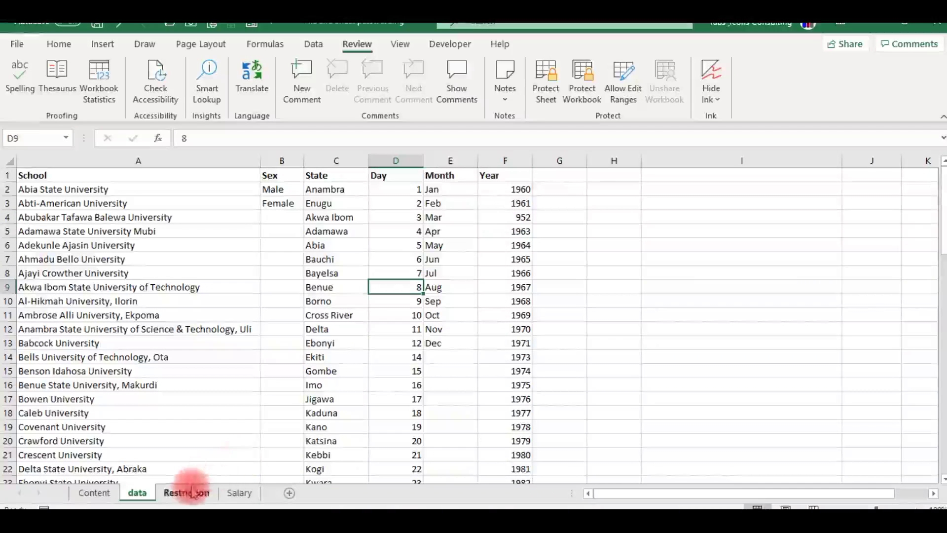
- Try deleting the 854,000 Medical value in Salary cell E6, then dismiss the protection warning
click(243, 493)
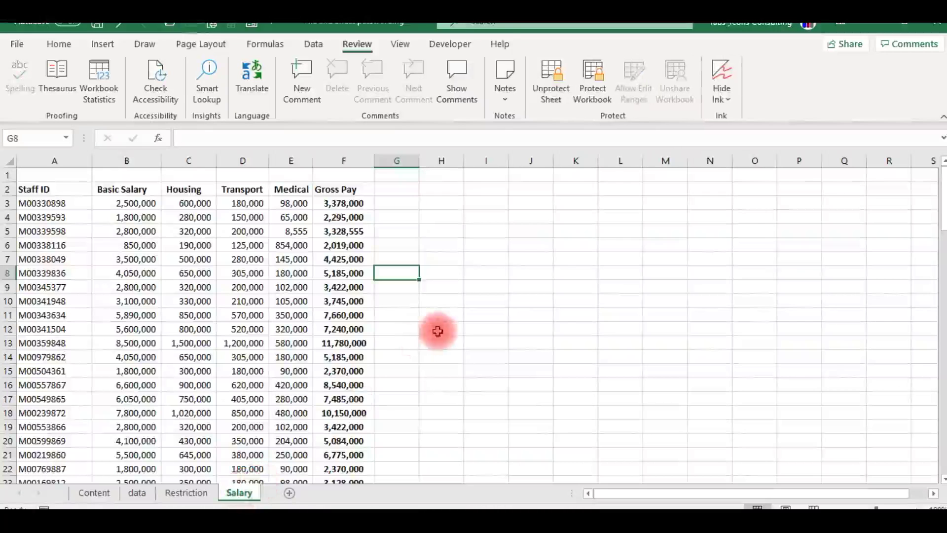
click(277, 245)
key(Delete)
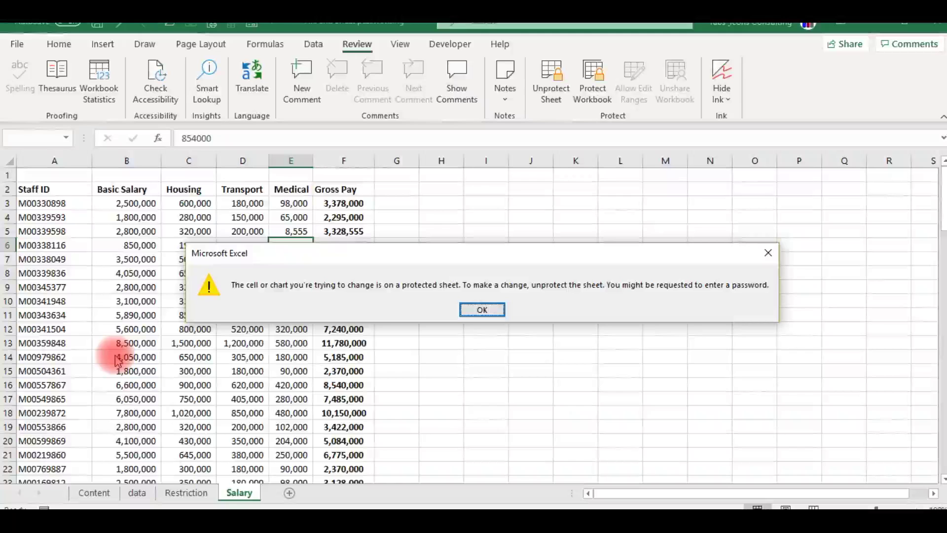
key(Escape)
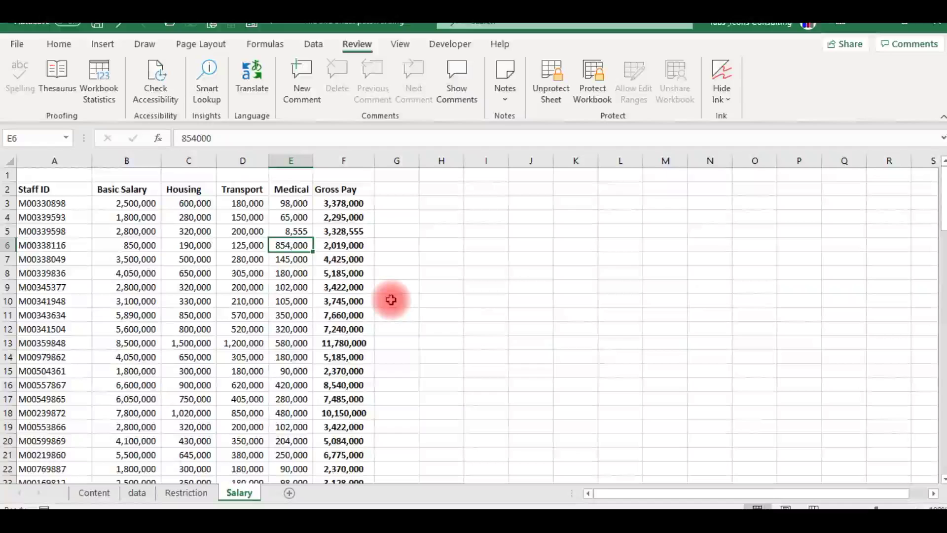
click(428, 293)
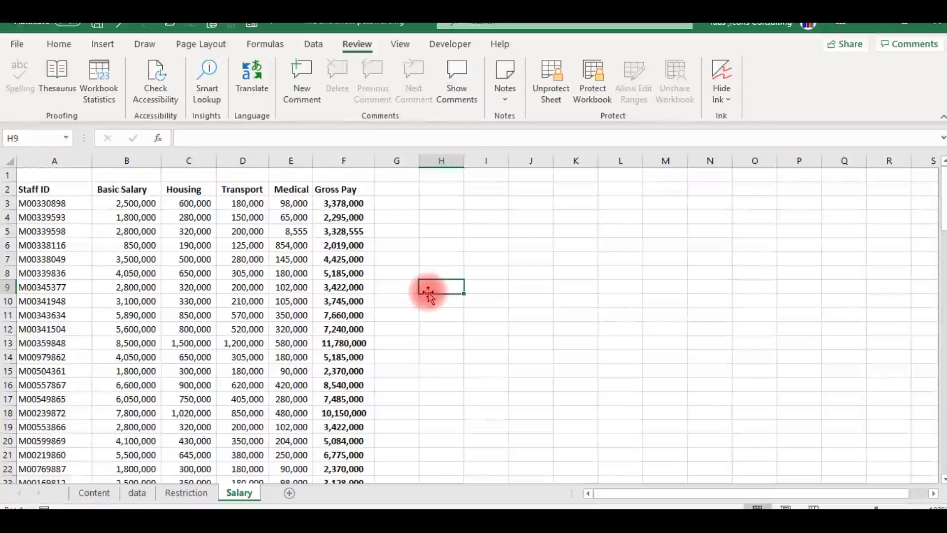
- From the Restriction sheet, expand Protect Workbook on the File > Info page
click(197, 493)
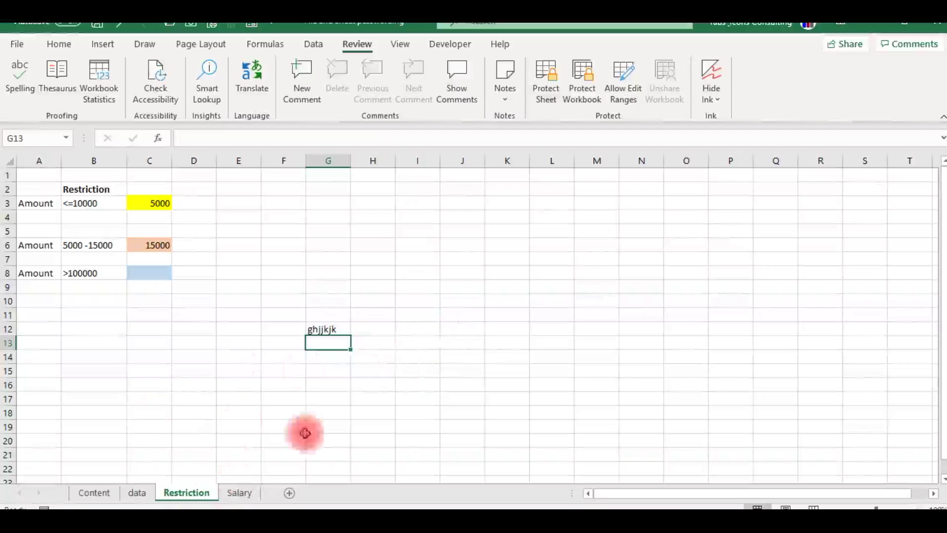
click(18, 45)
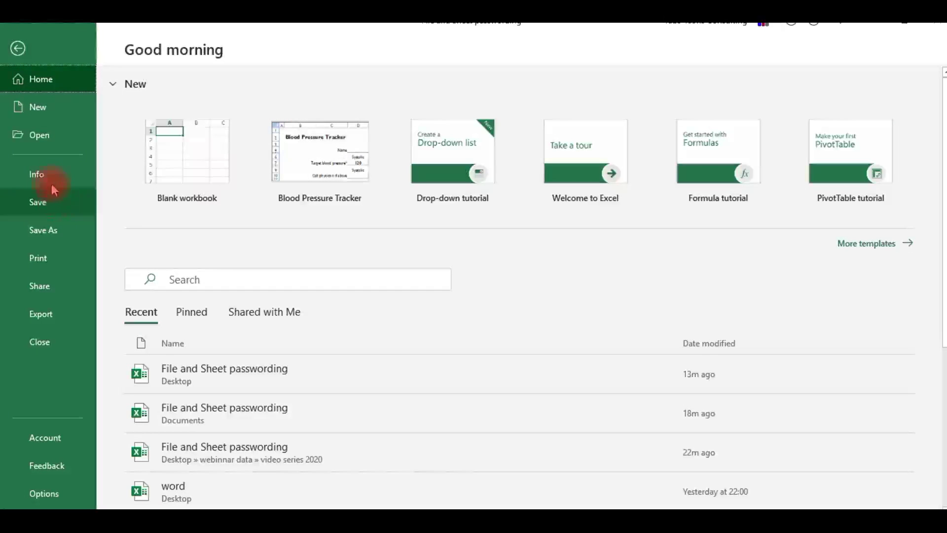
click(47, 177)
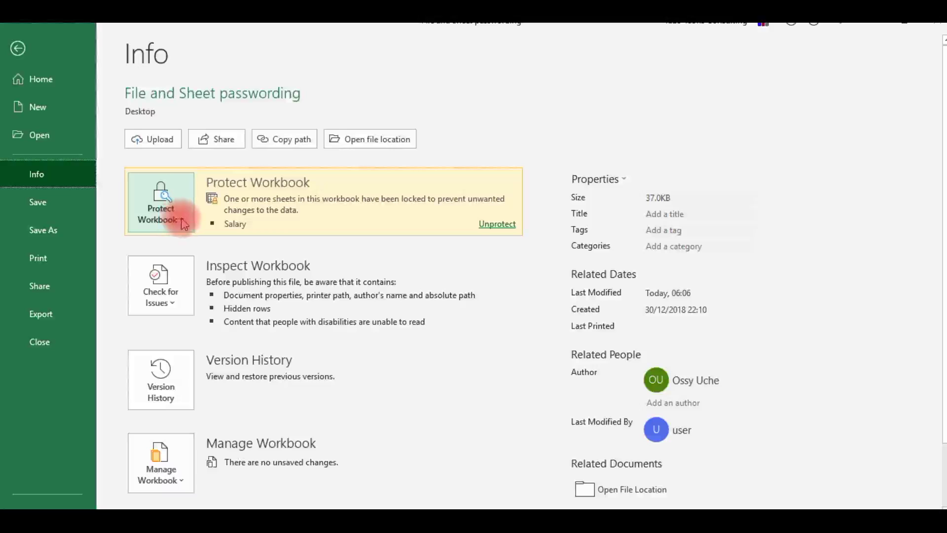
click(184, 223)
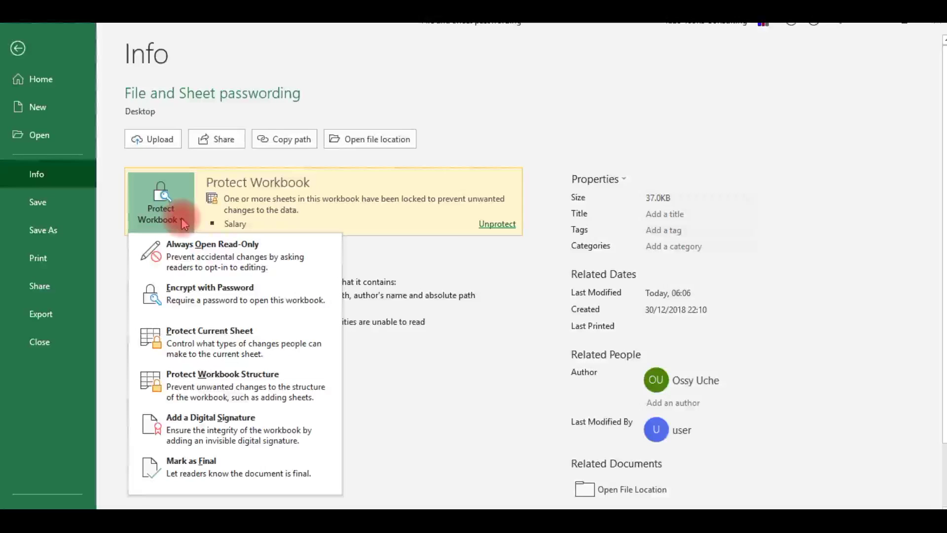
click(189, 294)
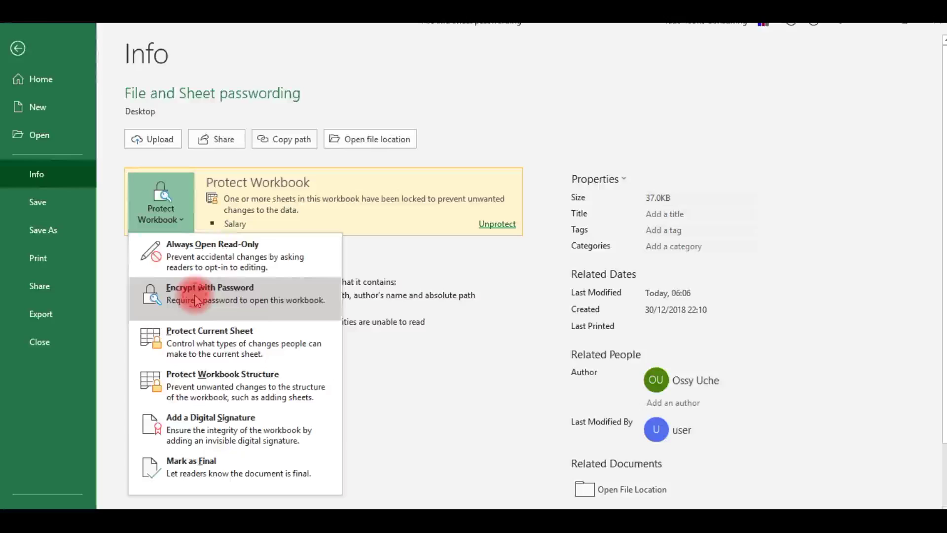
- Encrypt the workbook with an open password, confirm it, and return to the Restriction sheet
click(196, 298)
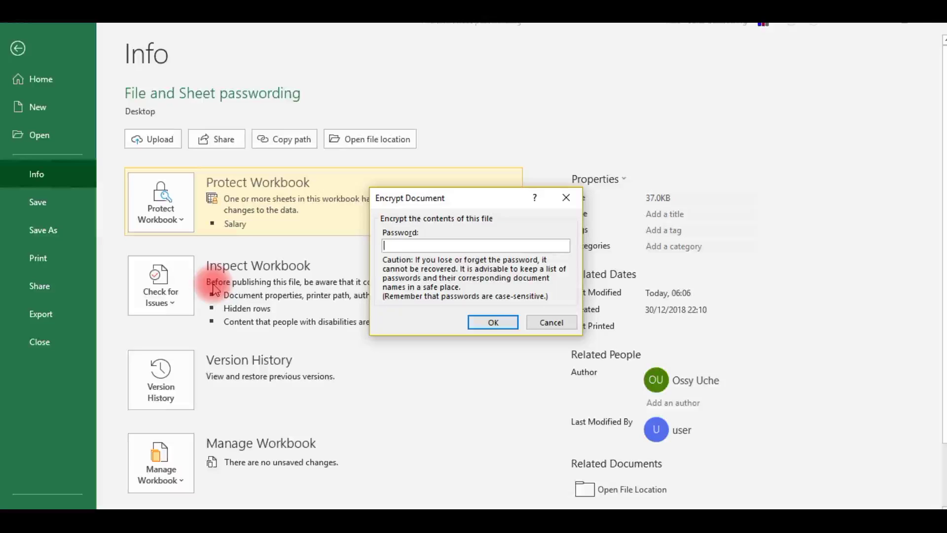
text(1)
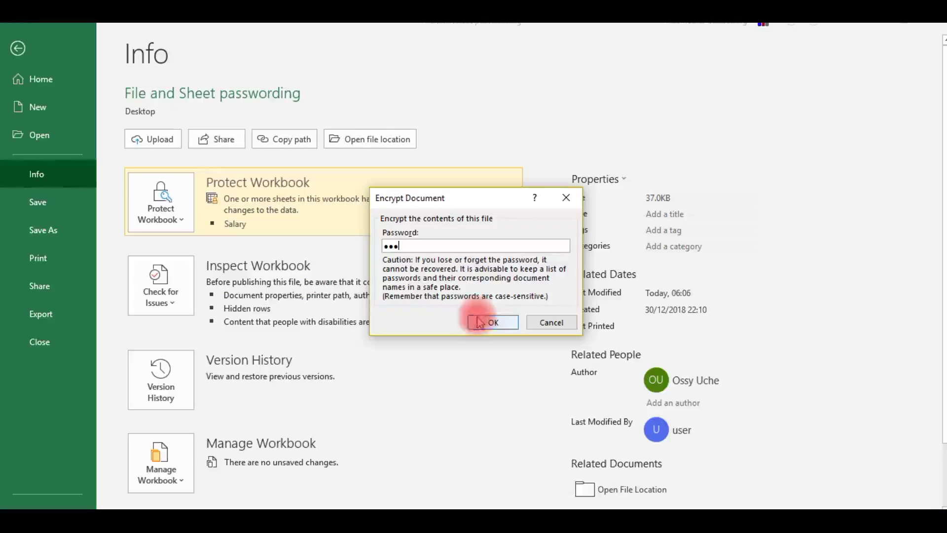
click(491, 323)
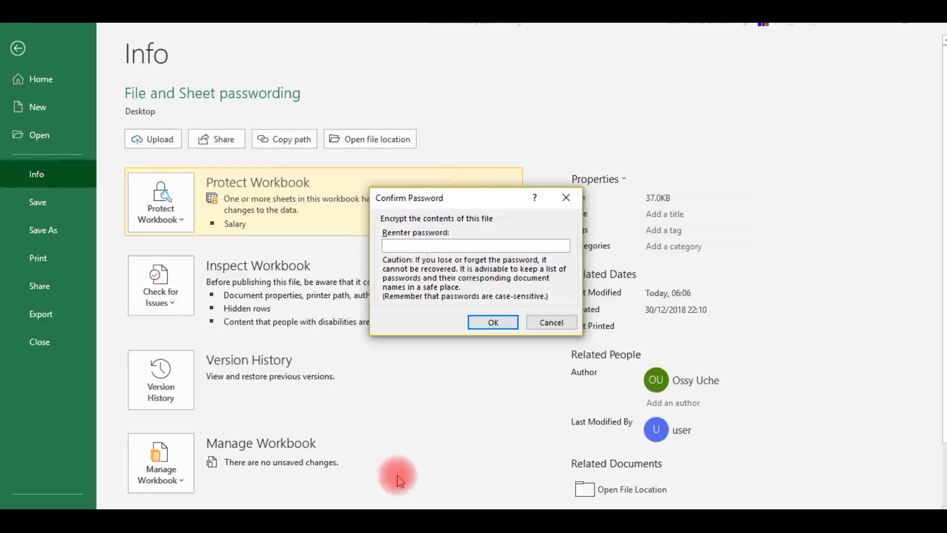
text(•)
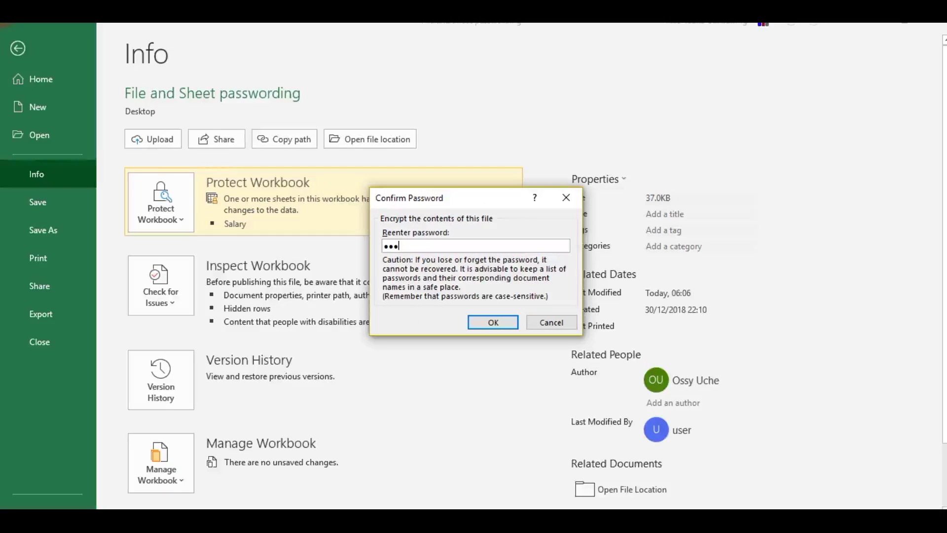
text(••)
click(494, 322)
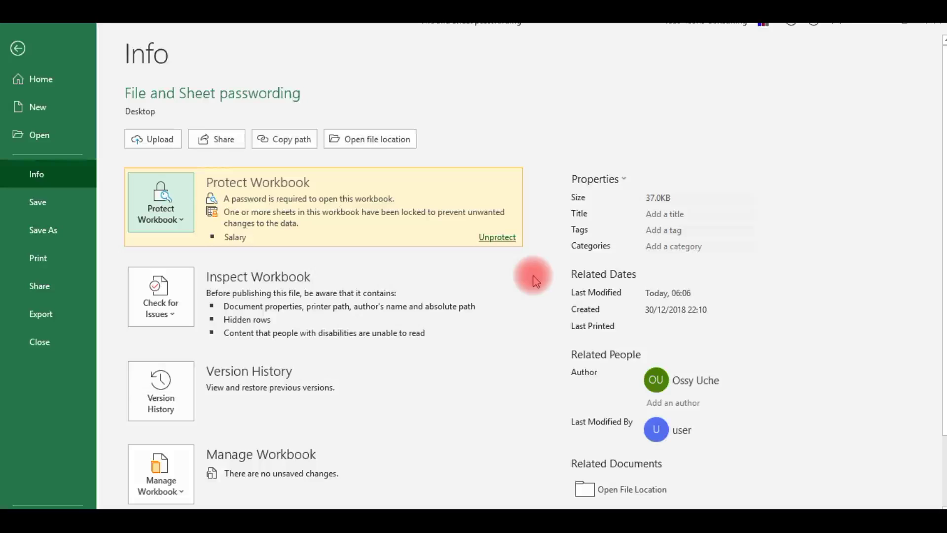
key(Escape)
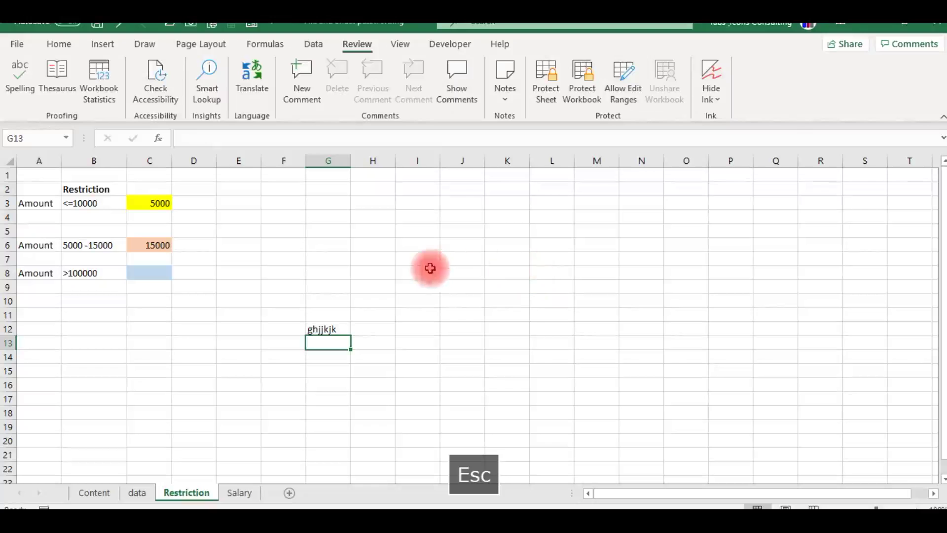
- Close Excel, saving the changes to 'File and Sheet passwording.xlsx'
click(444, 260)
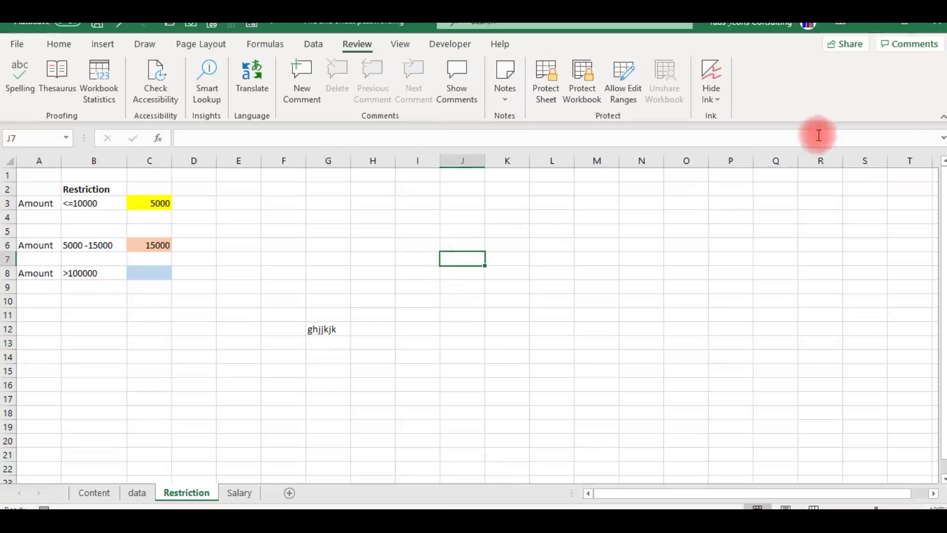
click(940, 25)
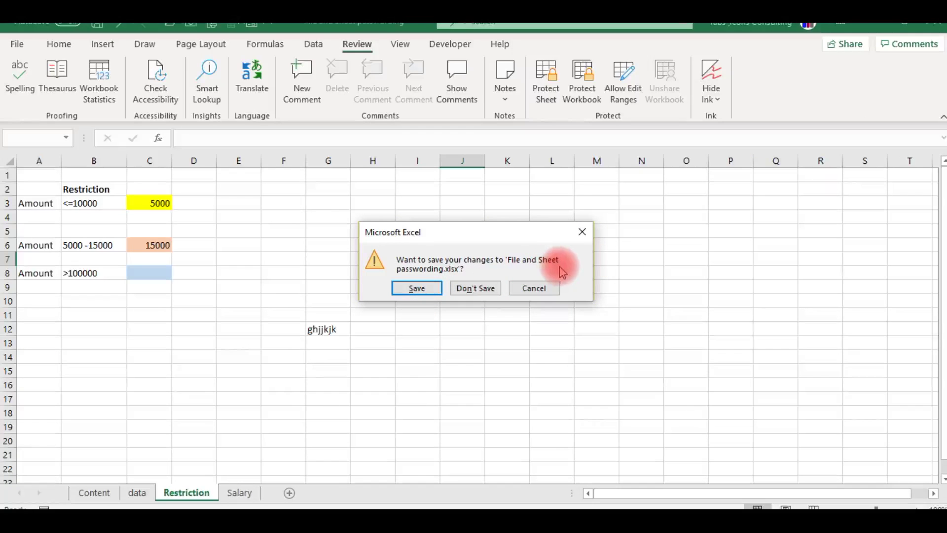
click(418, 289)
key(alt+F4)
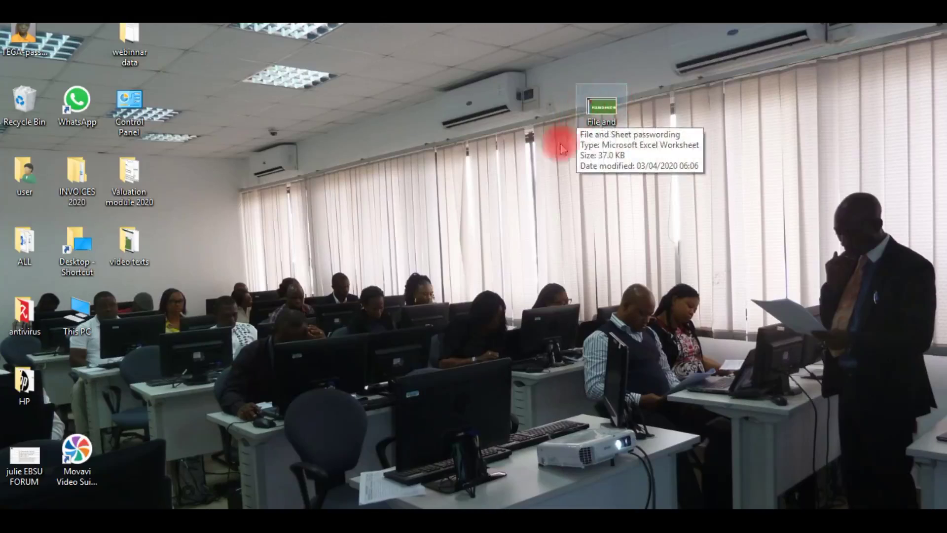
- Open the 'File and Sheet passwording' workbook from the desktop
click(601, 109)
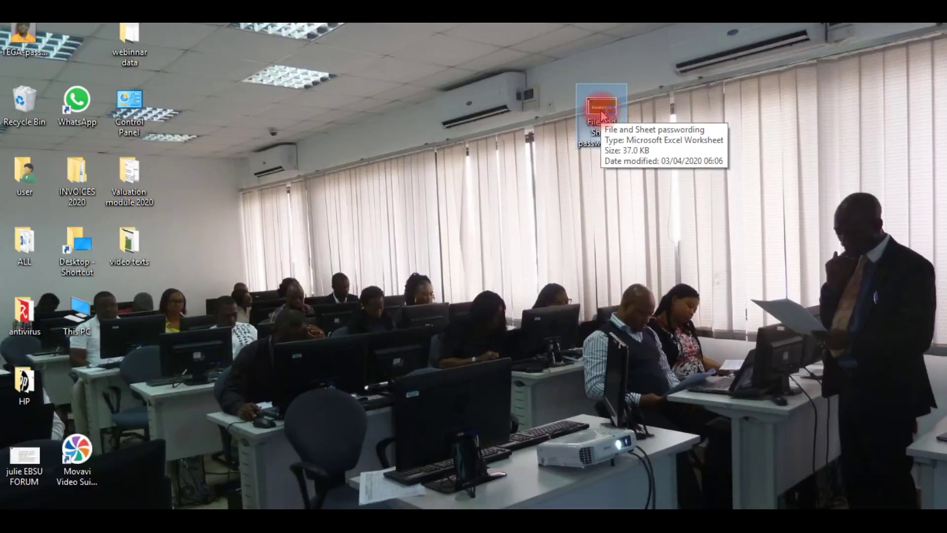
double_click(601, 111)
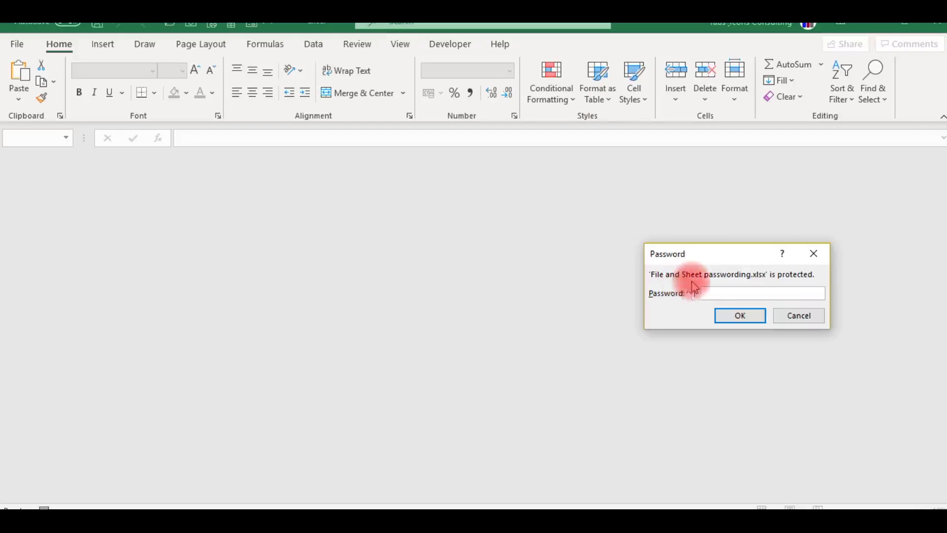
- Open the workbook with its password and confirm Salary cell H6 still rejects edits
click(775, 291)
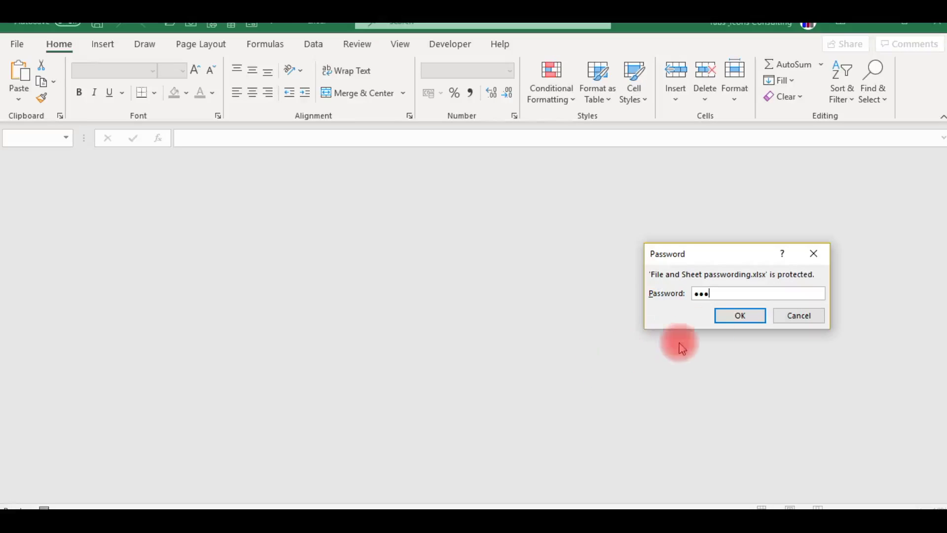
click(743, 317)
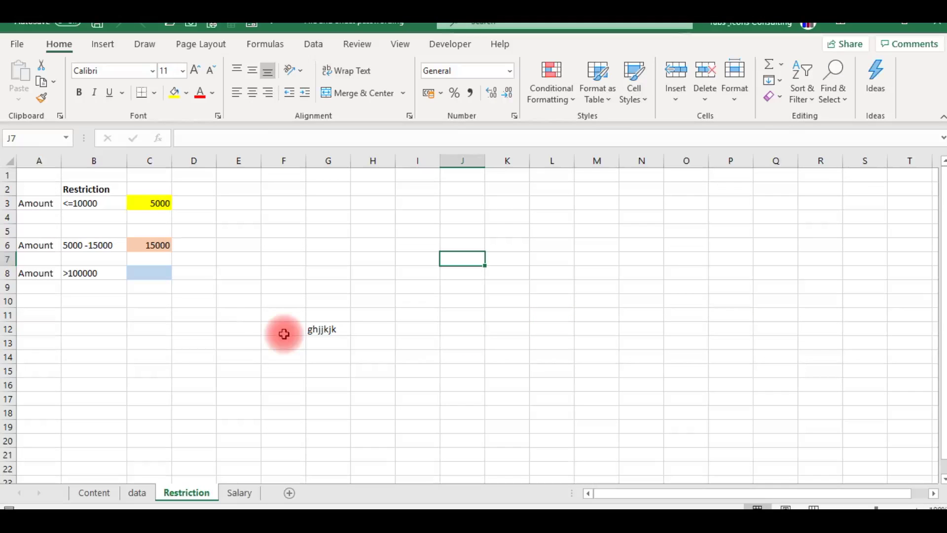
click(239, 493)
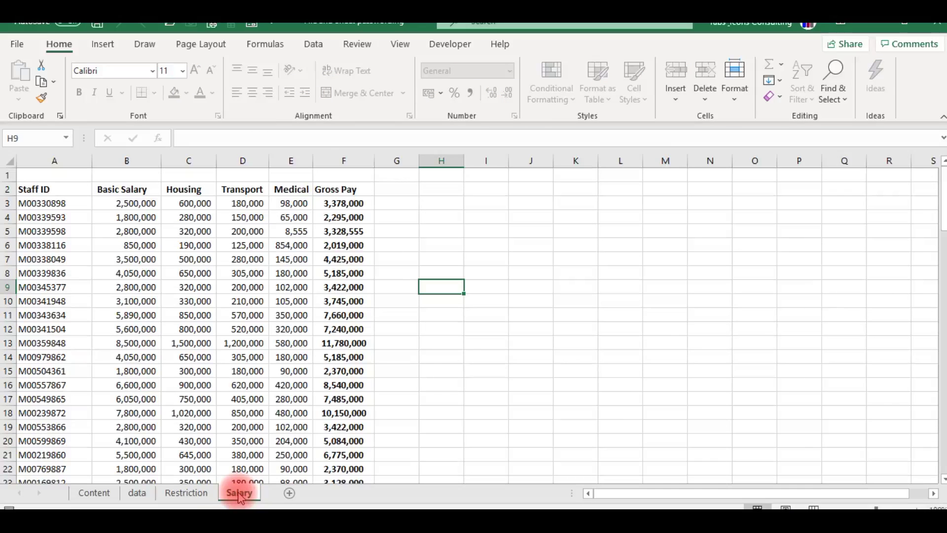
click(446, 249)
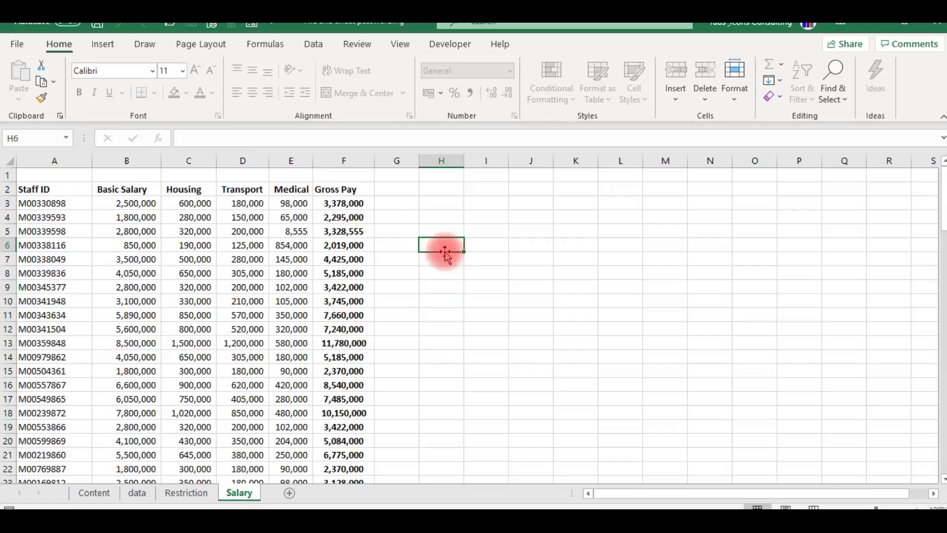
double_click(445, 252)
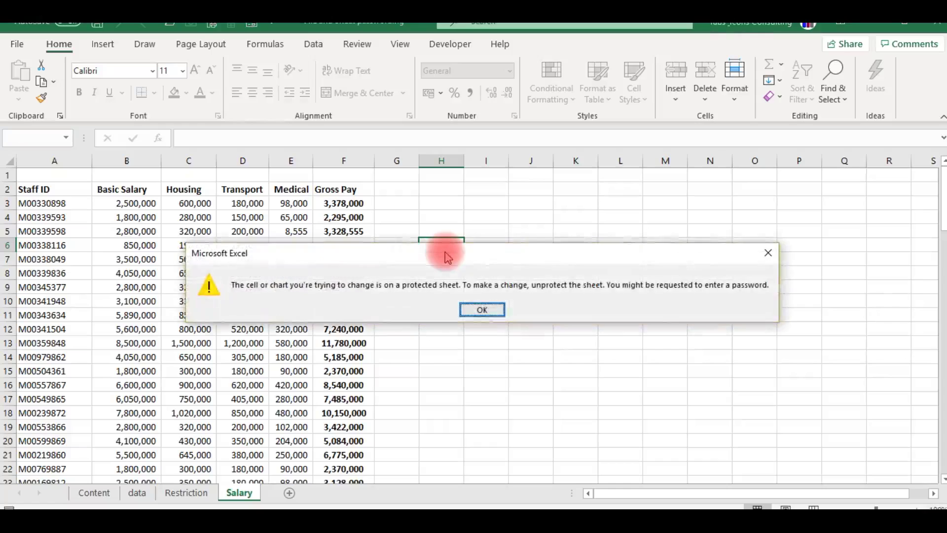
key(Escape)
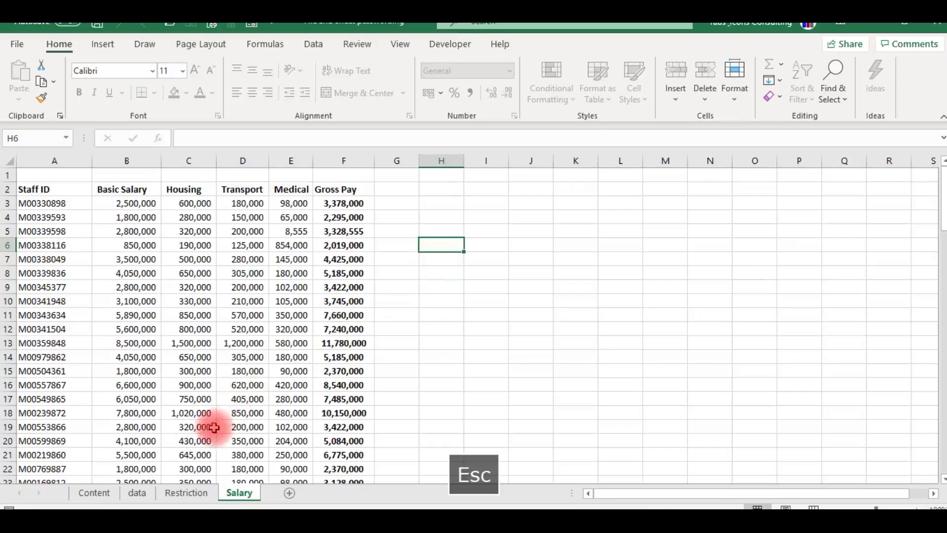
- Test entering 4 in Restriction cell H10, discard it, and go back to Salary
click(188, 493)
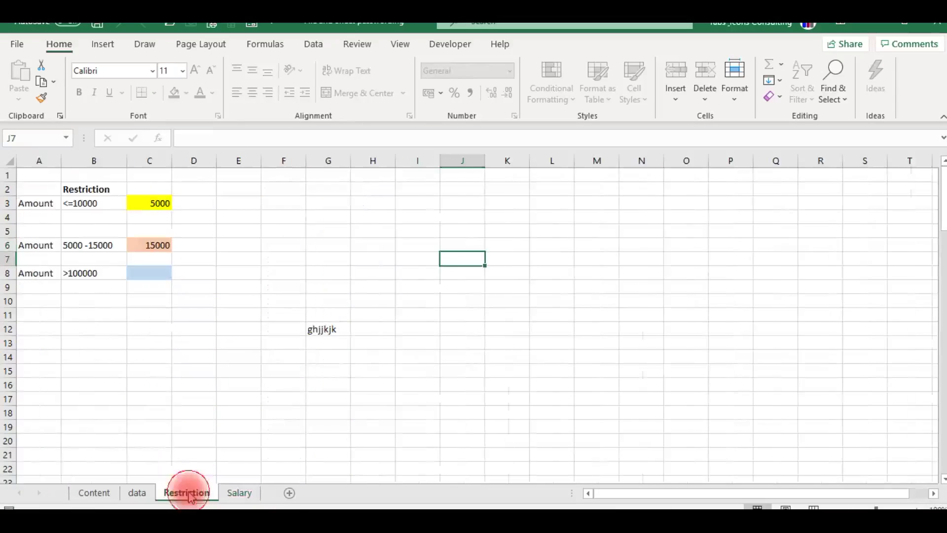
click(373, 301)
text(444)
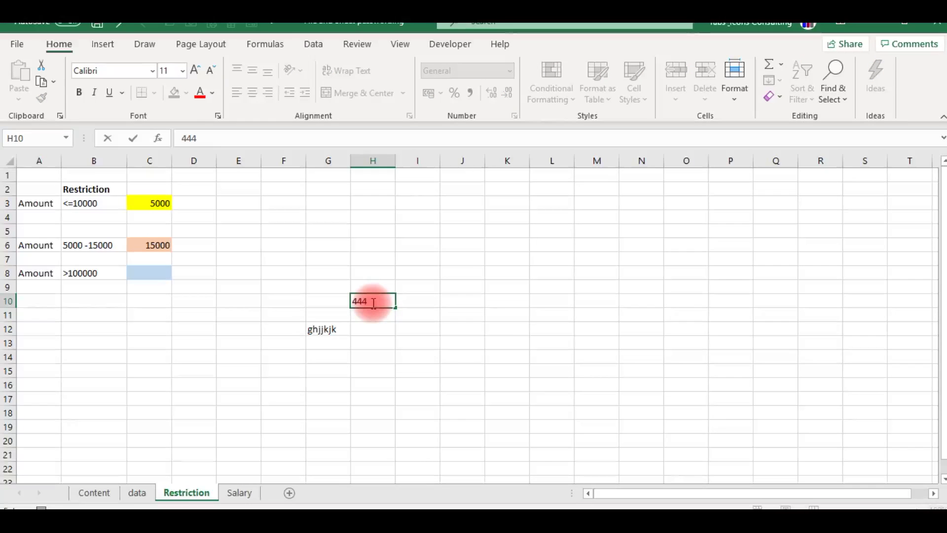
key(Escape)
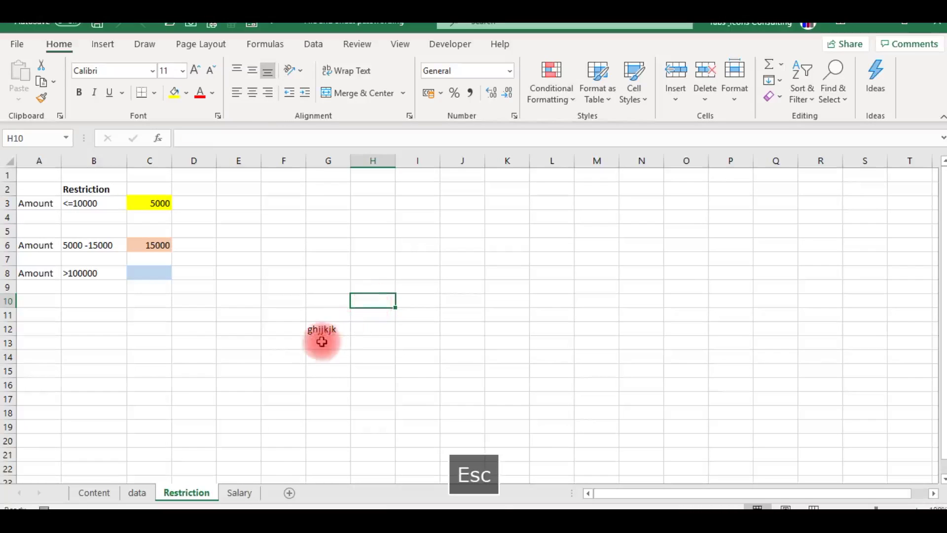
click(239, 492)
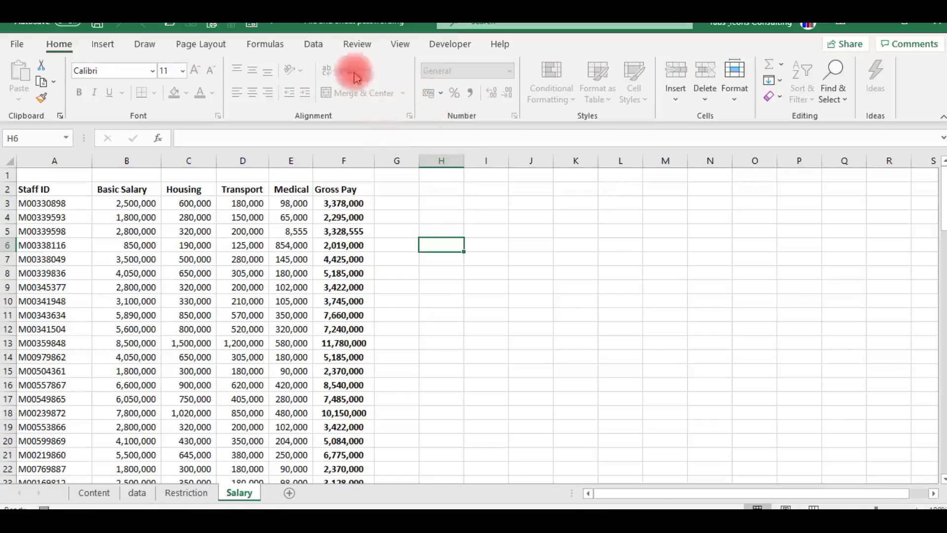
- Unprotect the Salary sheet by entering its sheet password under Review > Unprotect Sheet
click(357, 47)
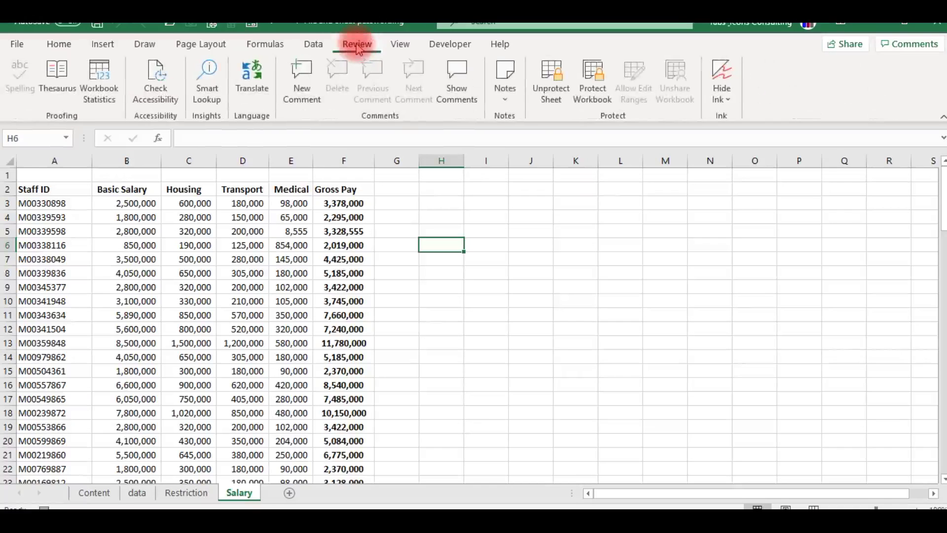
click(552, 96)
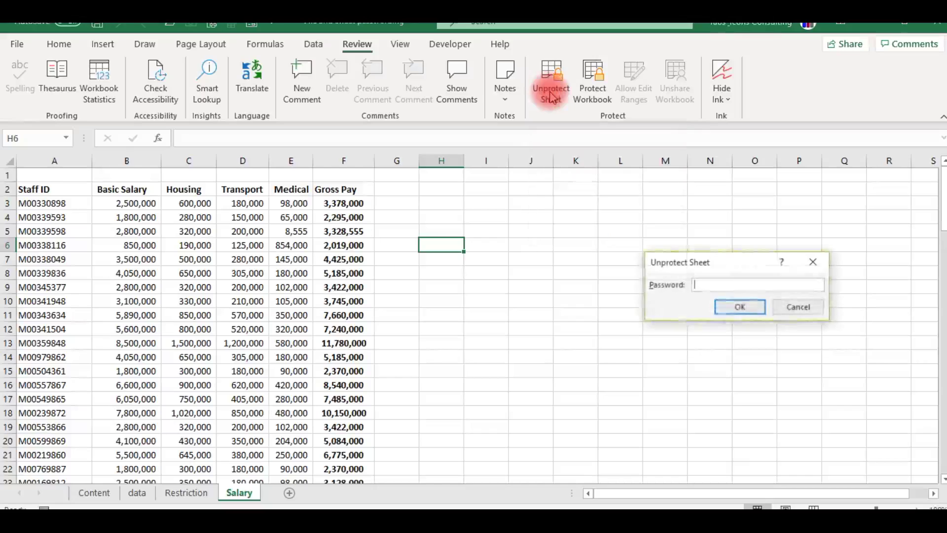
click(755, 284)
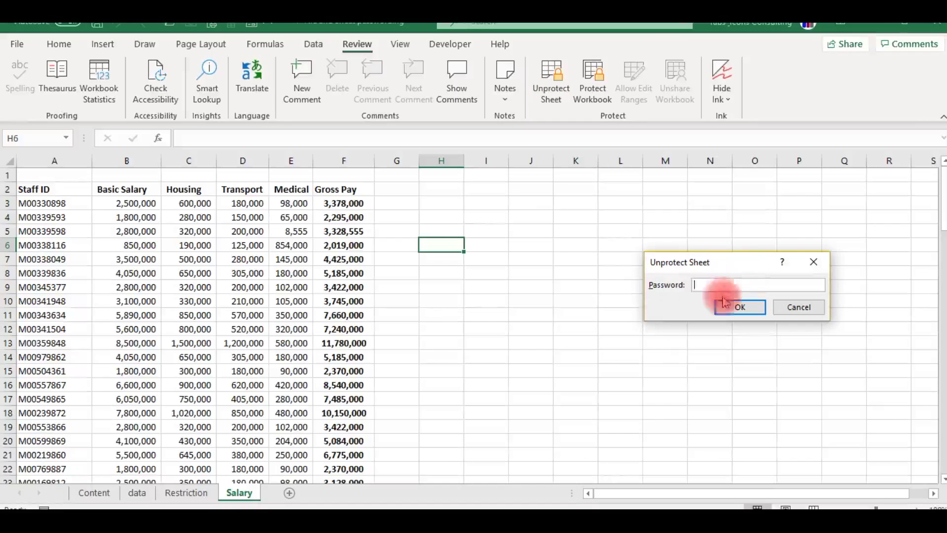
text(•)
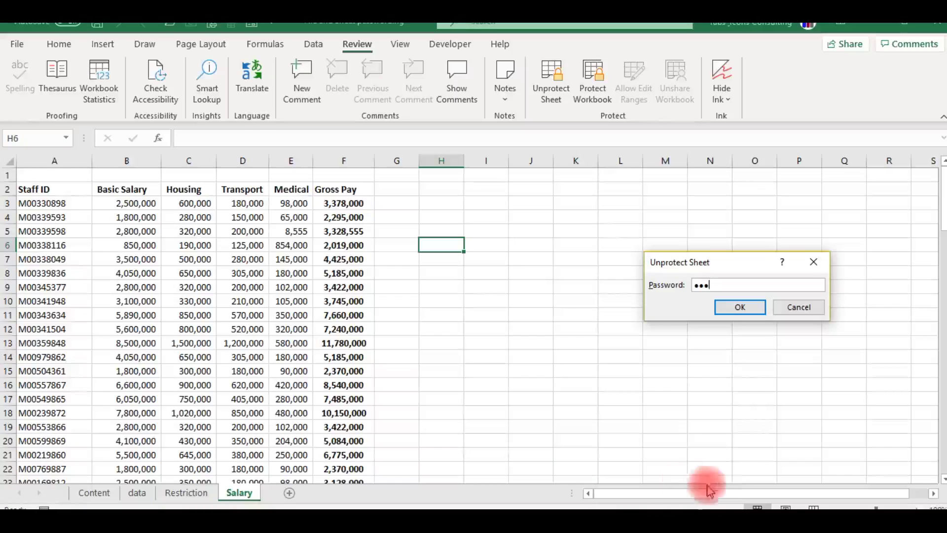
click(743, 304)
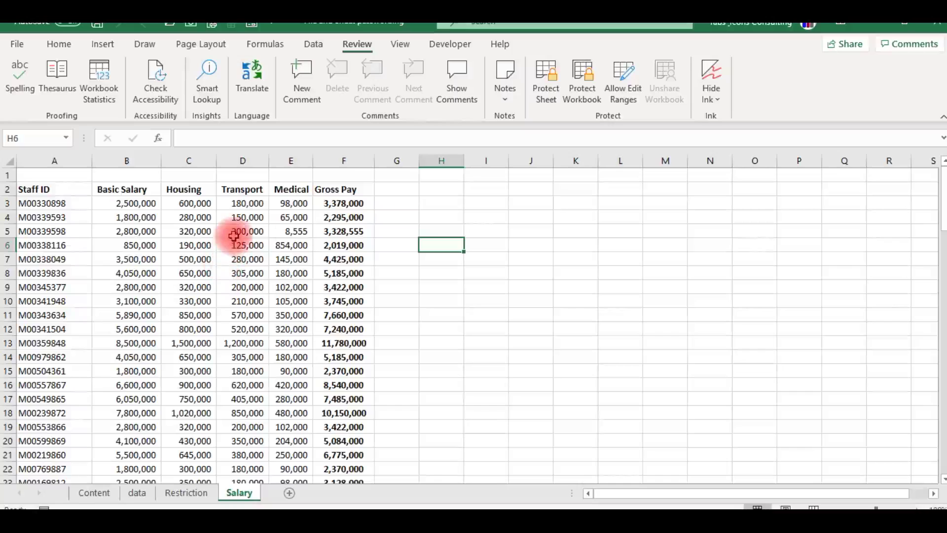
- Enter 441 in cell H6 to confirm the sheet accepts edits
text(441)
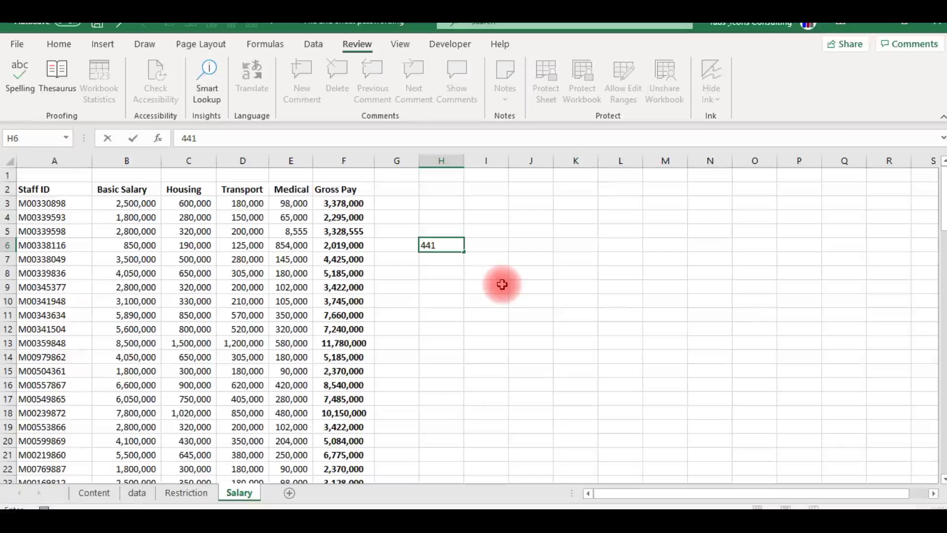
key(Return)
click(439, 298)
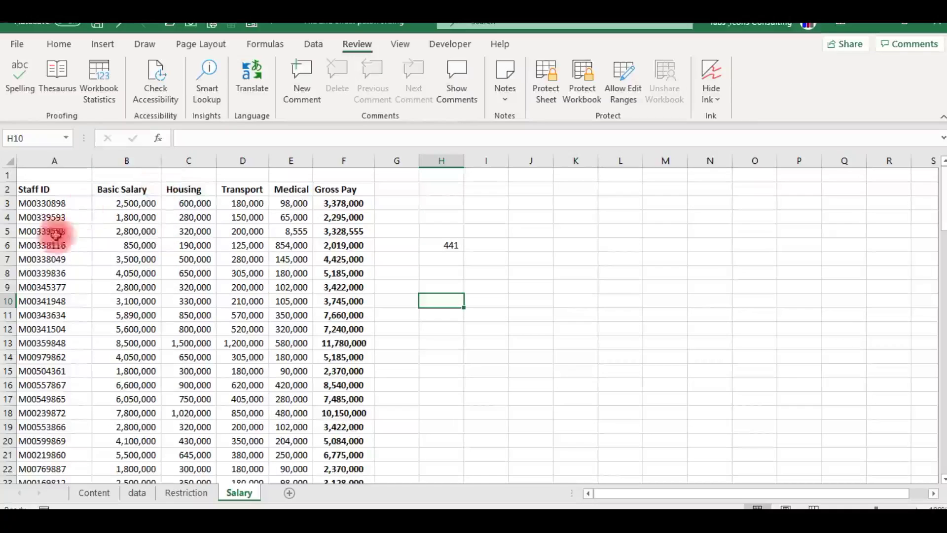
- Clear the workbook's open password under File > Info > Protect Workbook > Encrypt with Password
click(16, 45)
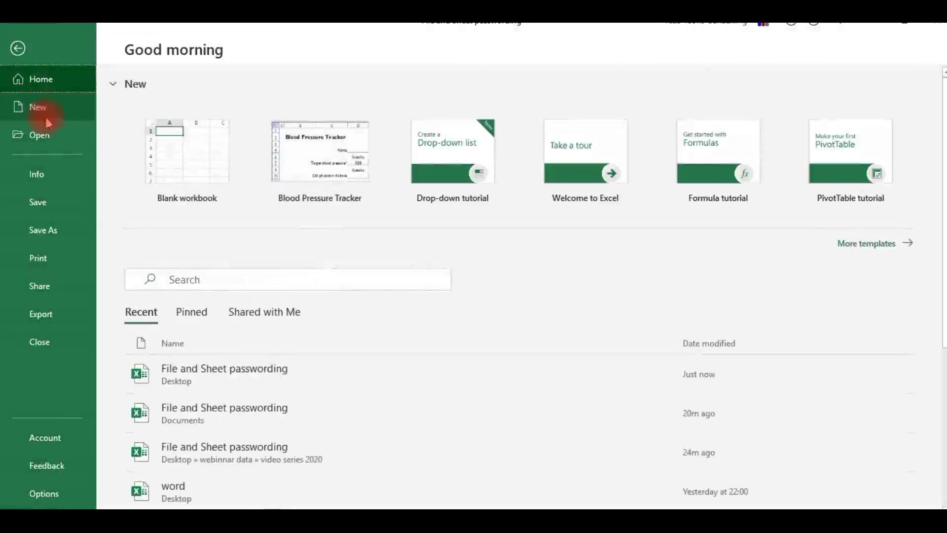
click(58, 177)
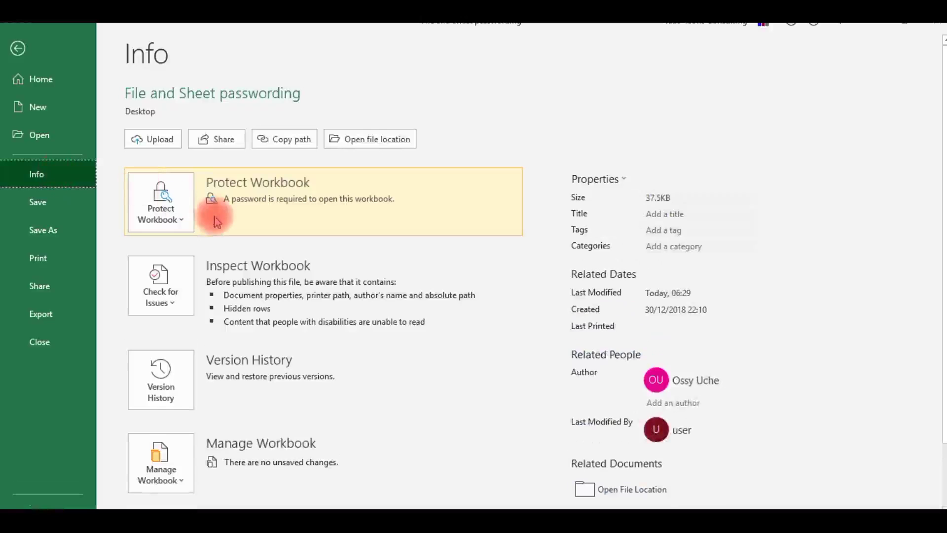
click(184, 221)
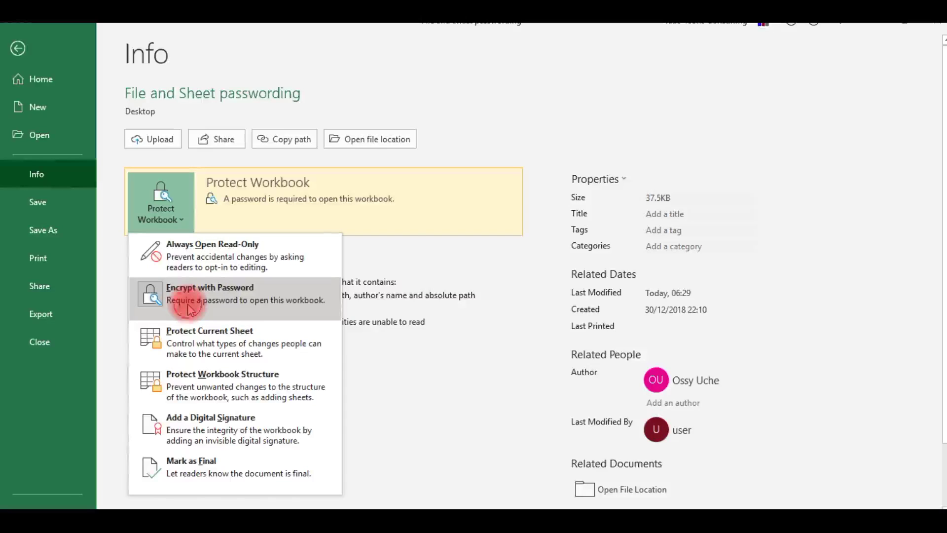
click(191, 309)
text(123)
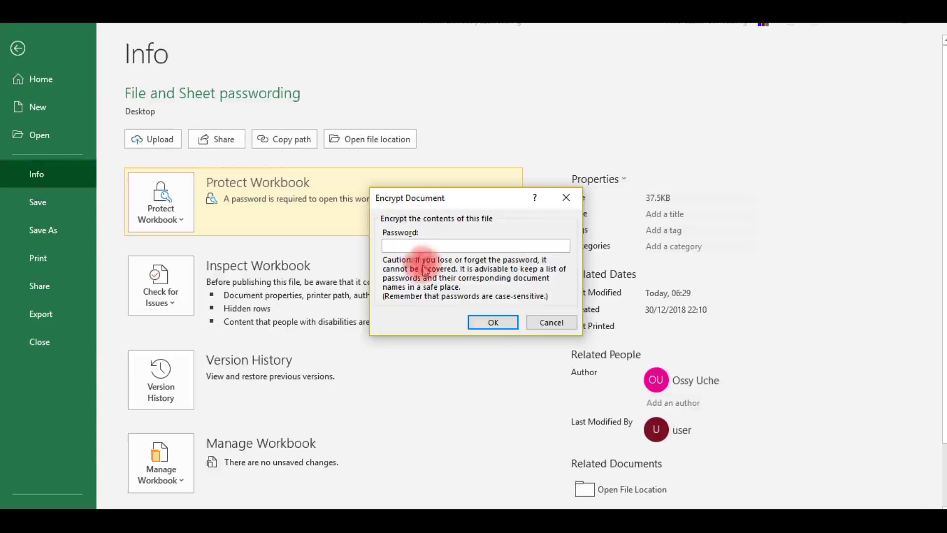
click(494, 323)
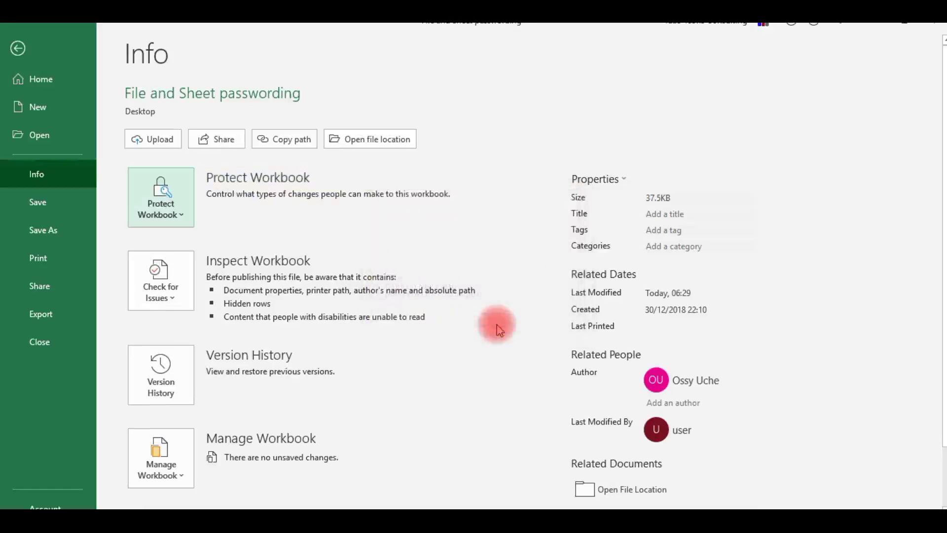
- Return to the worksheet, then close Excel, saving the changes
key(Escape)
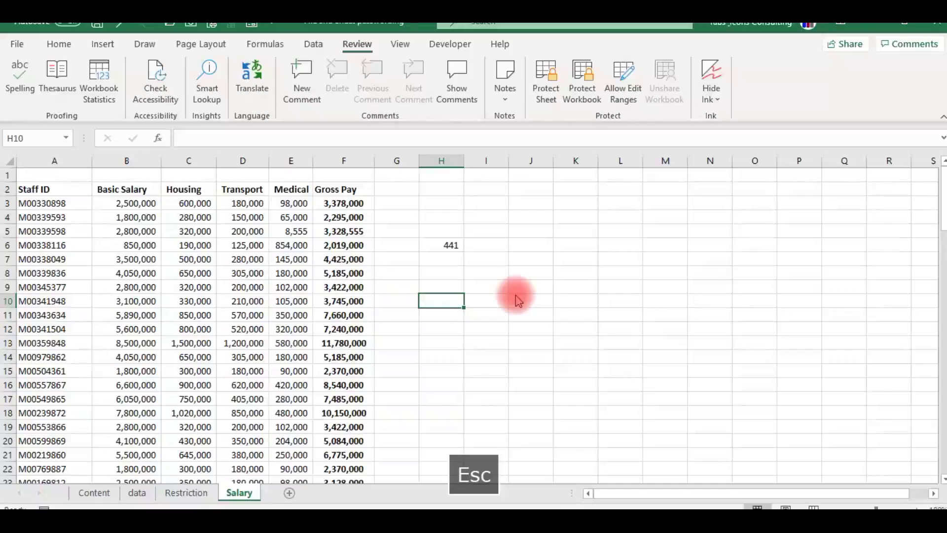
click(938, 25)
click(433, 291)
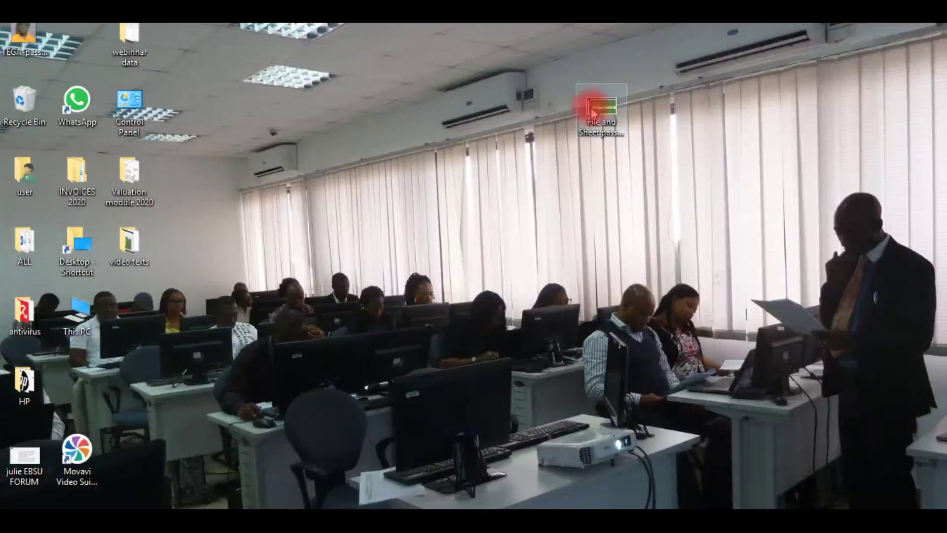